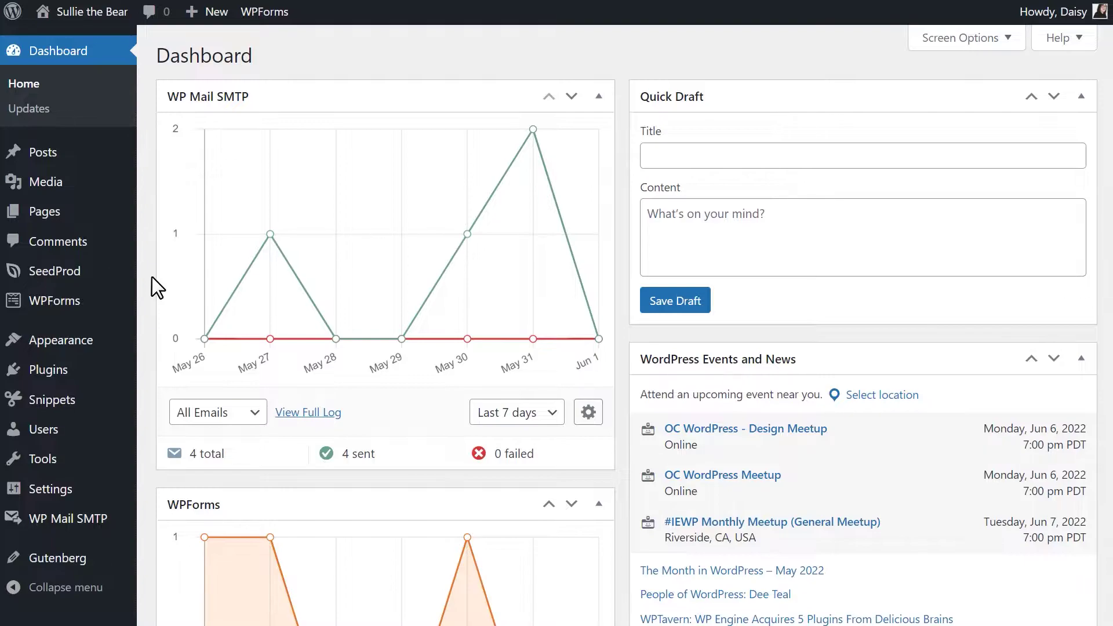
Find the MailerLite Addon on the WPForms Addons page and install it
mouse_move(112, 308)
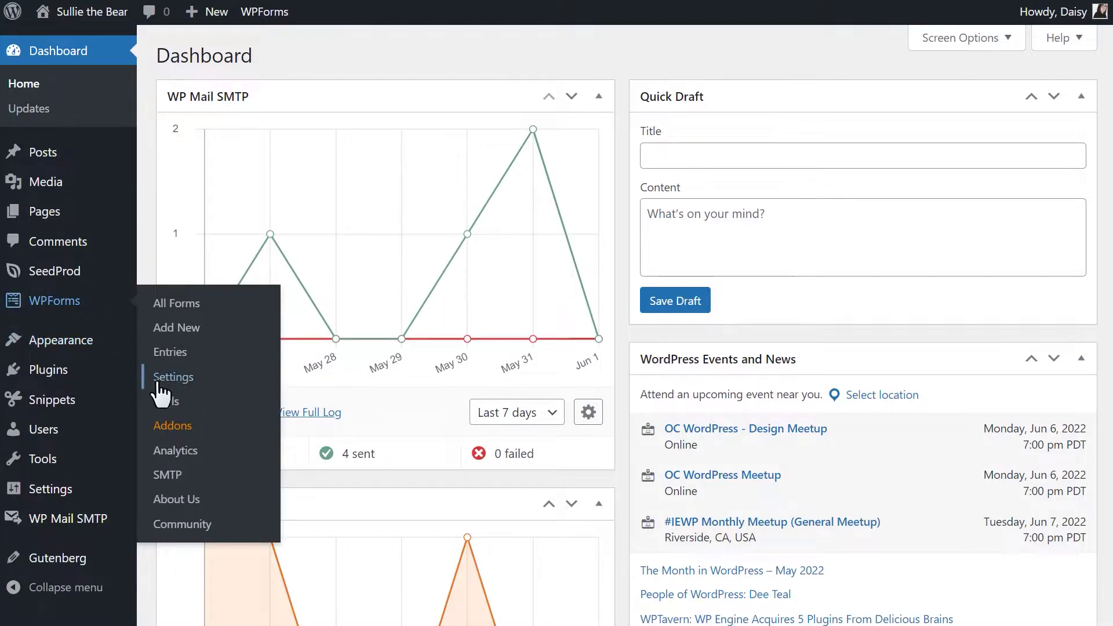
left_click(172, 426)
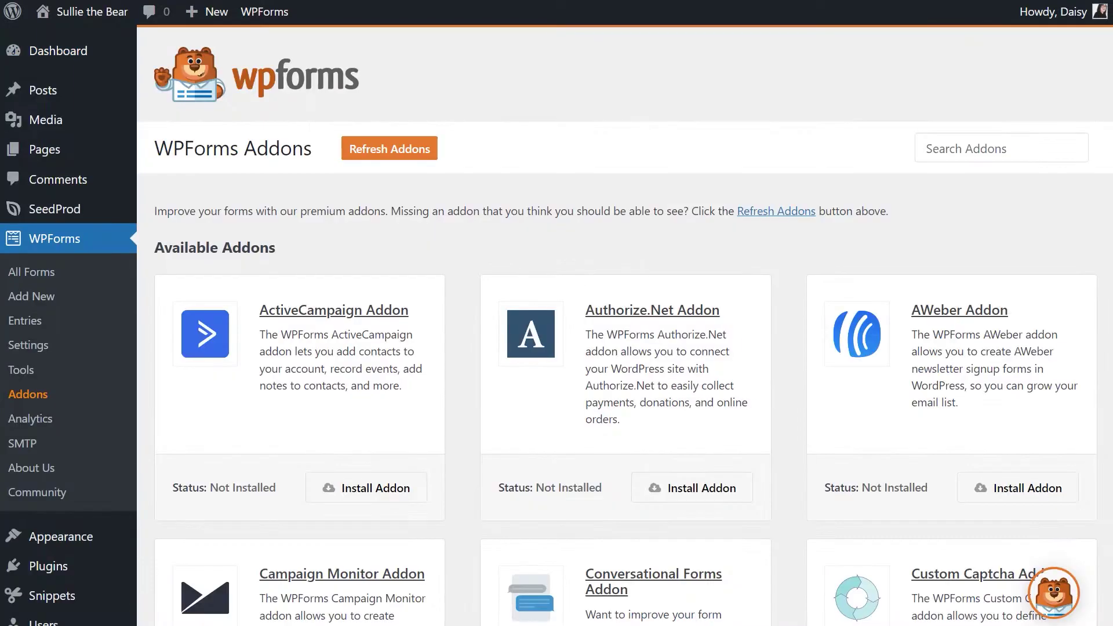
scroll(624, 324, "down", 13)
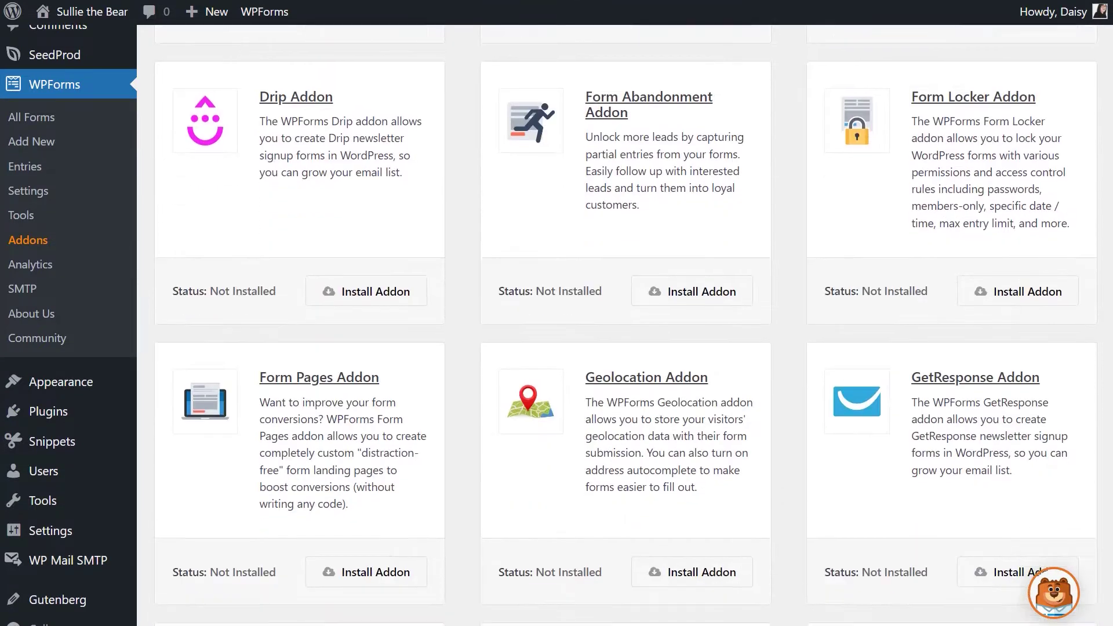
scroll(625, 324, "down", 3)
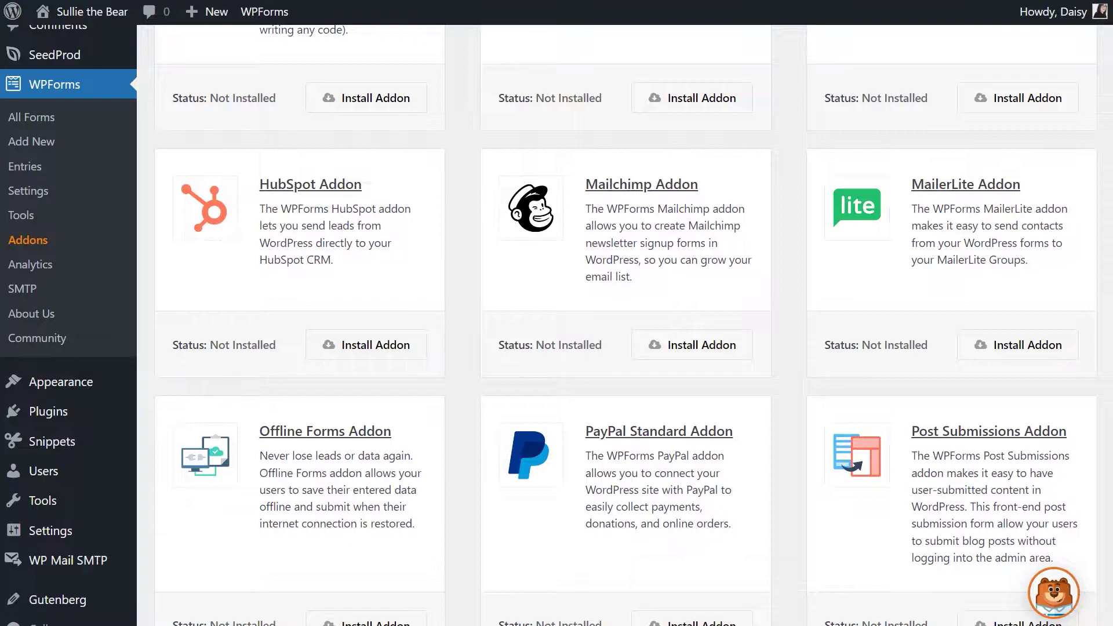
left_click(1064, 350)
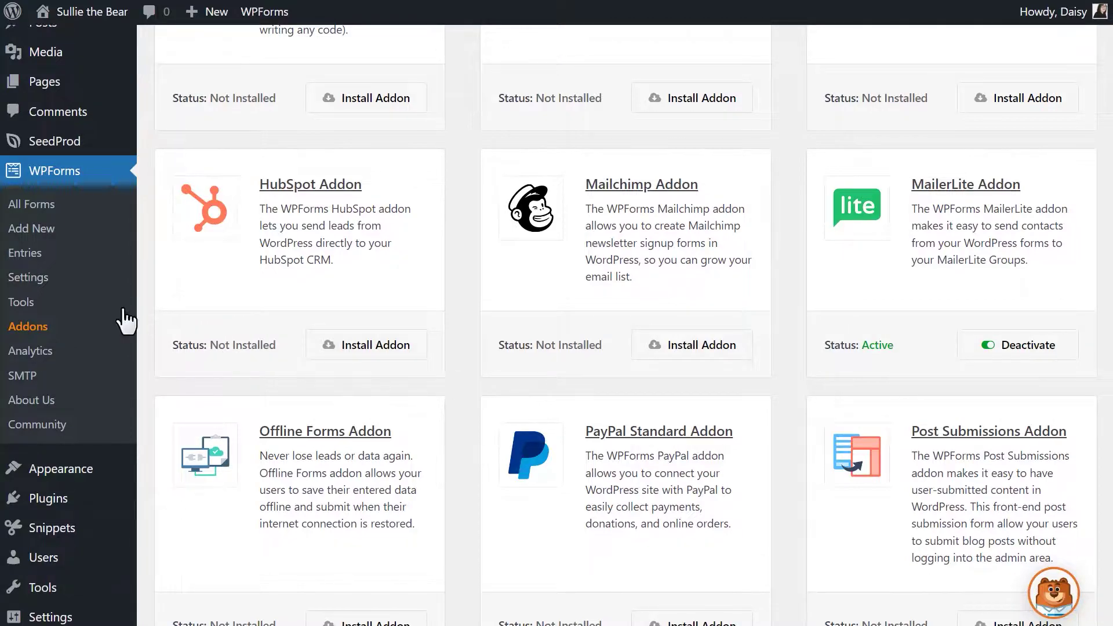
Start adding a new MailerLite account under WPForms Settings > Integrations, with API Key and Nickname fields ready
left_click(29, 278)
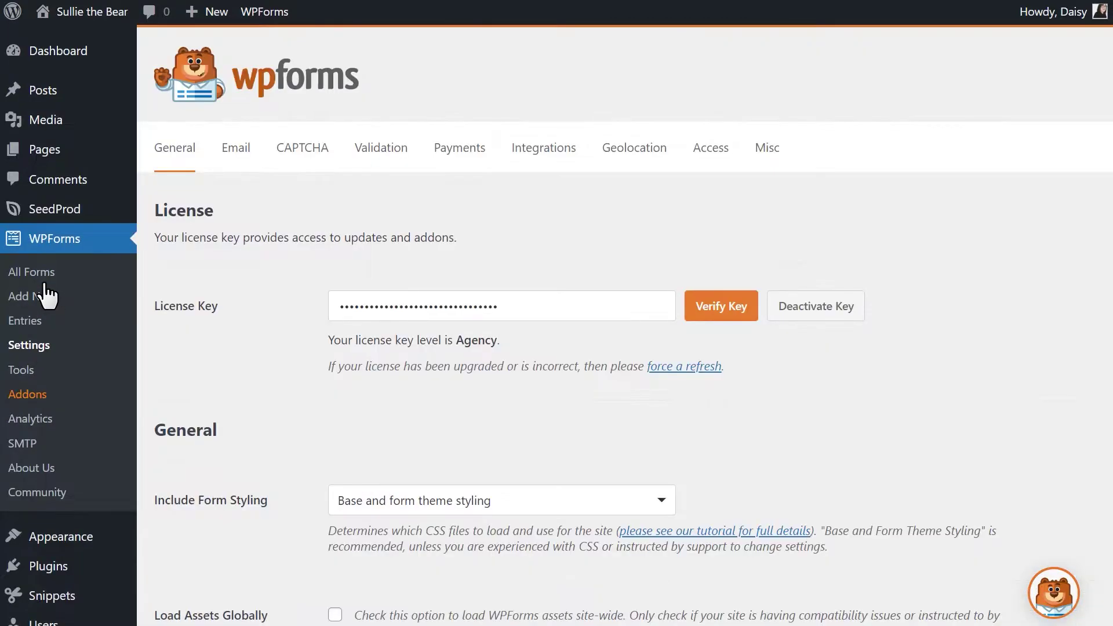
left_click(527, 159)
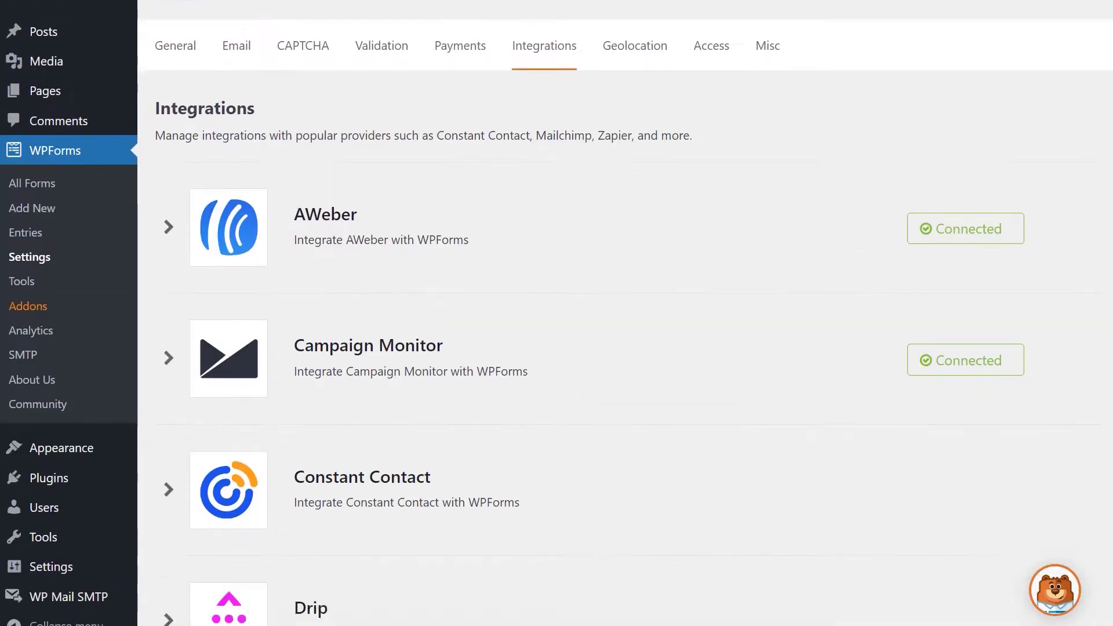
scroll(625, 322, "down", 9)
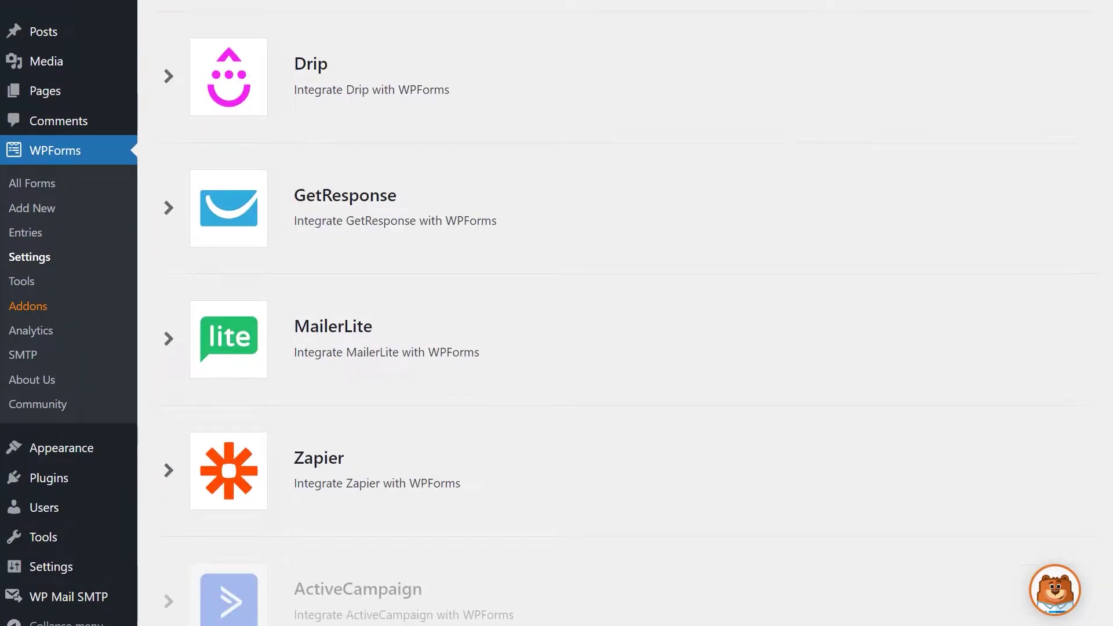
left_click(173, 347)
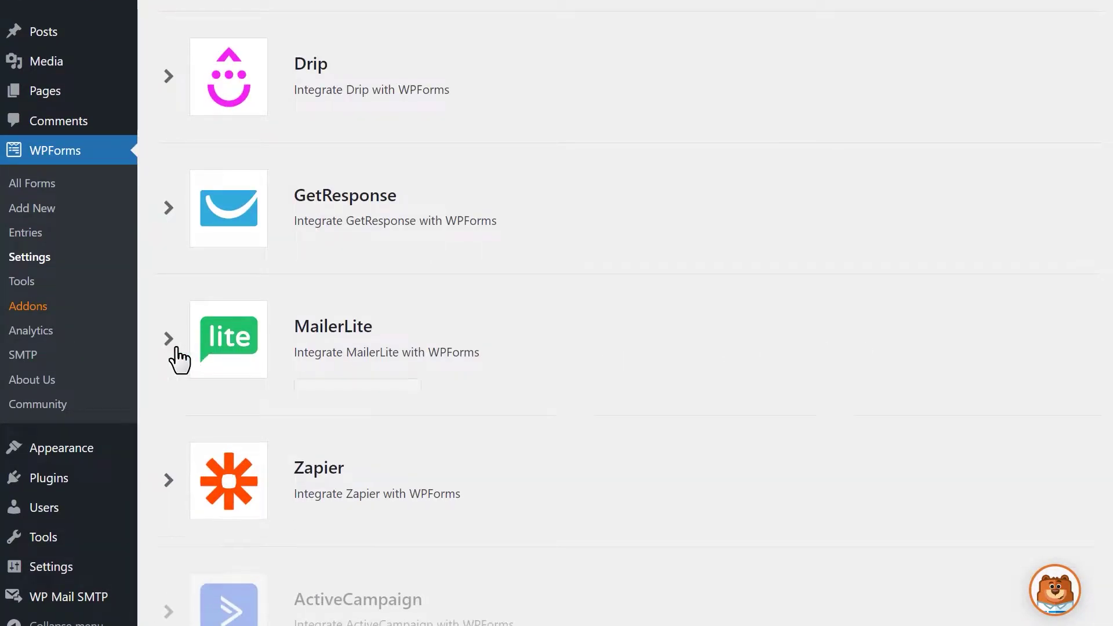
left_click(313, 404)
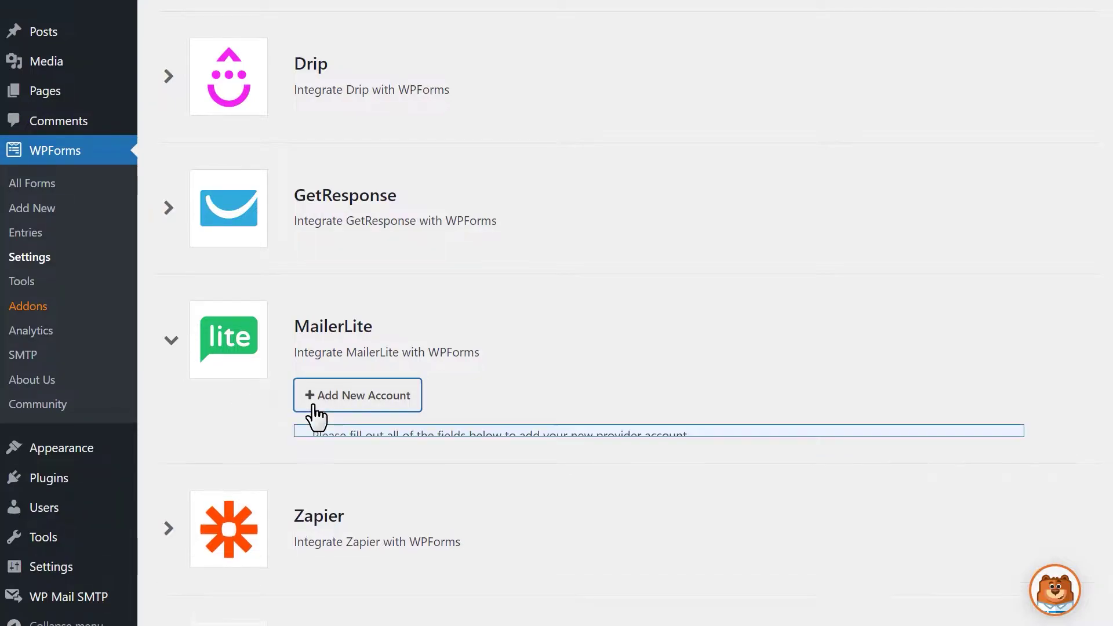
scroll(316, 414, "down", 3)
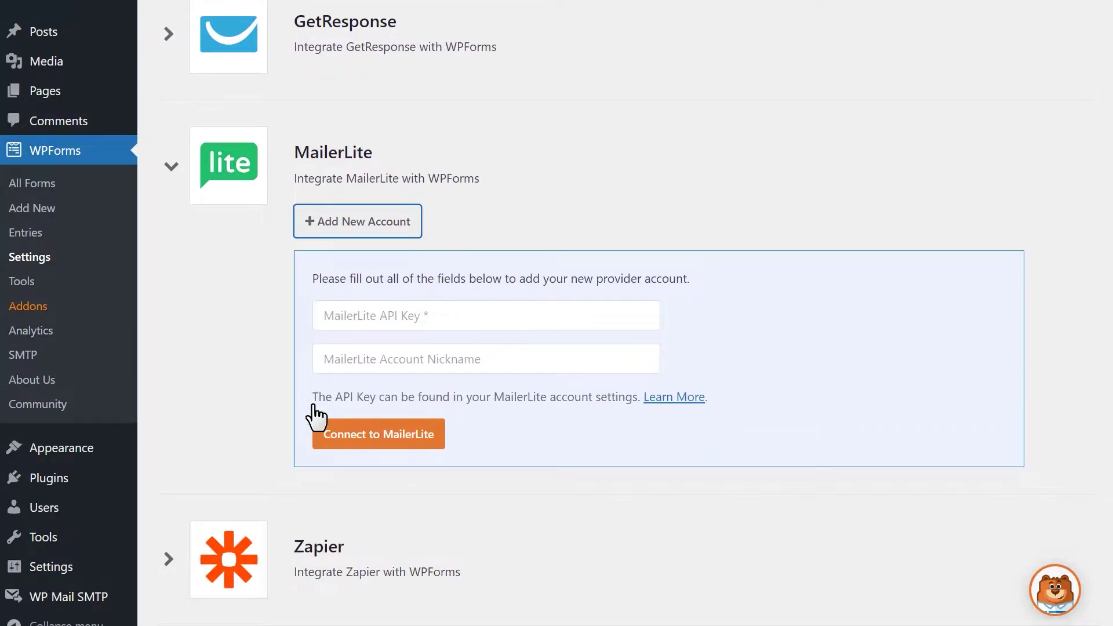
left_click(467, 316)
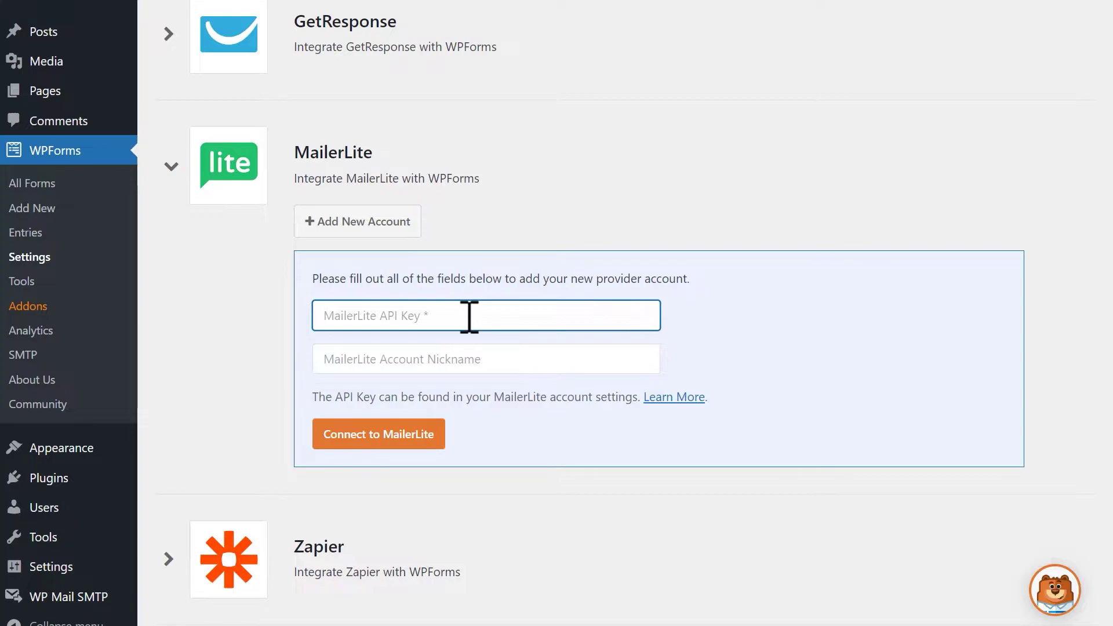
left_click(509, 362)
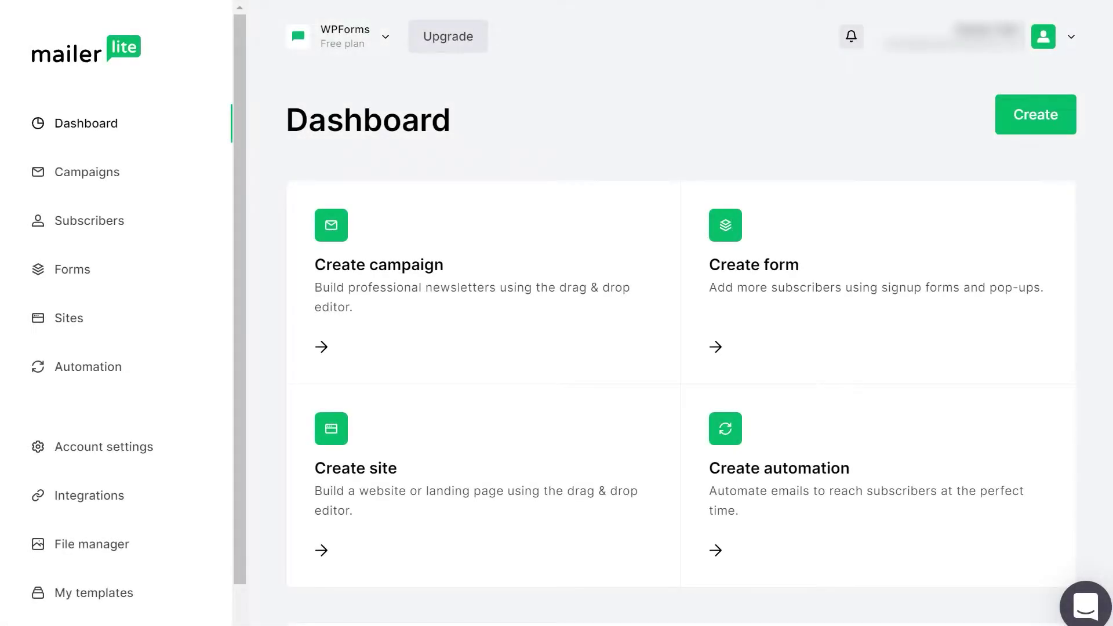
Generate a MailerLite API token named 'Sullie's Token' from the API integration and copy its key
left_click_drag(242, 293, 238, 339)
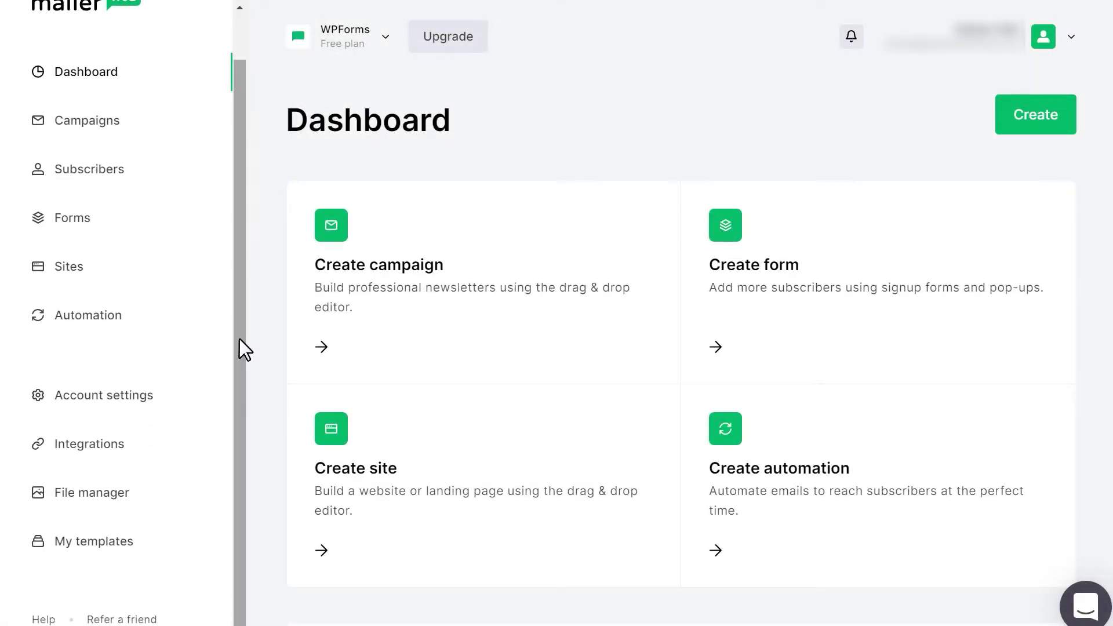
left_click(124, 448)
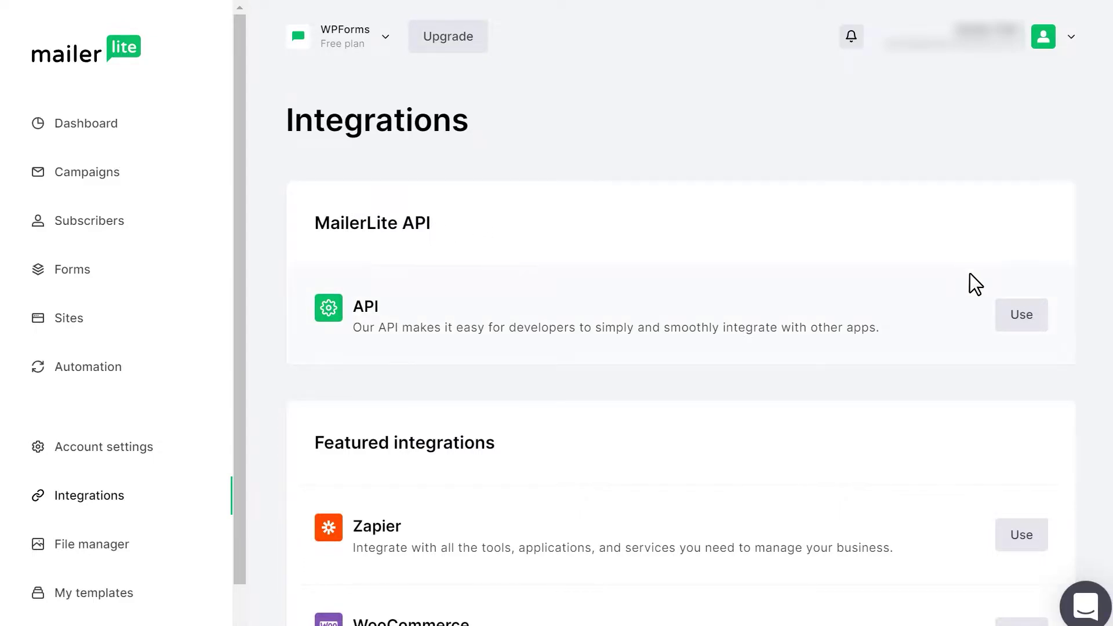
left_click(1020, 315)
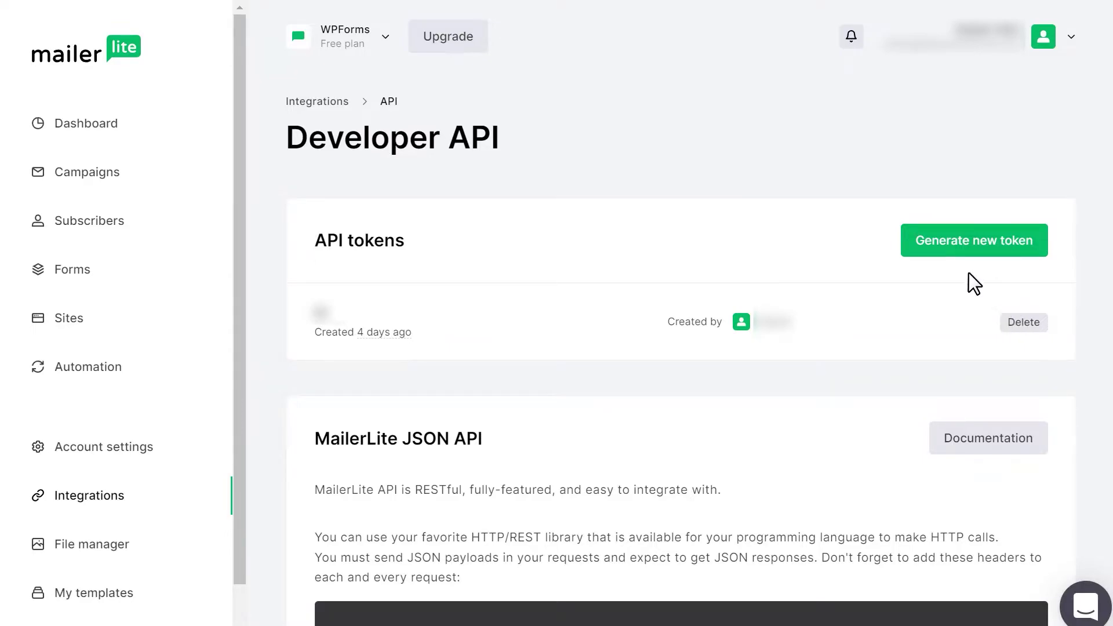
left_click(924, 251)
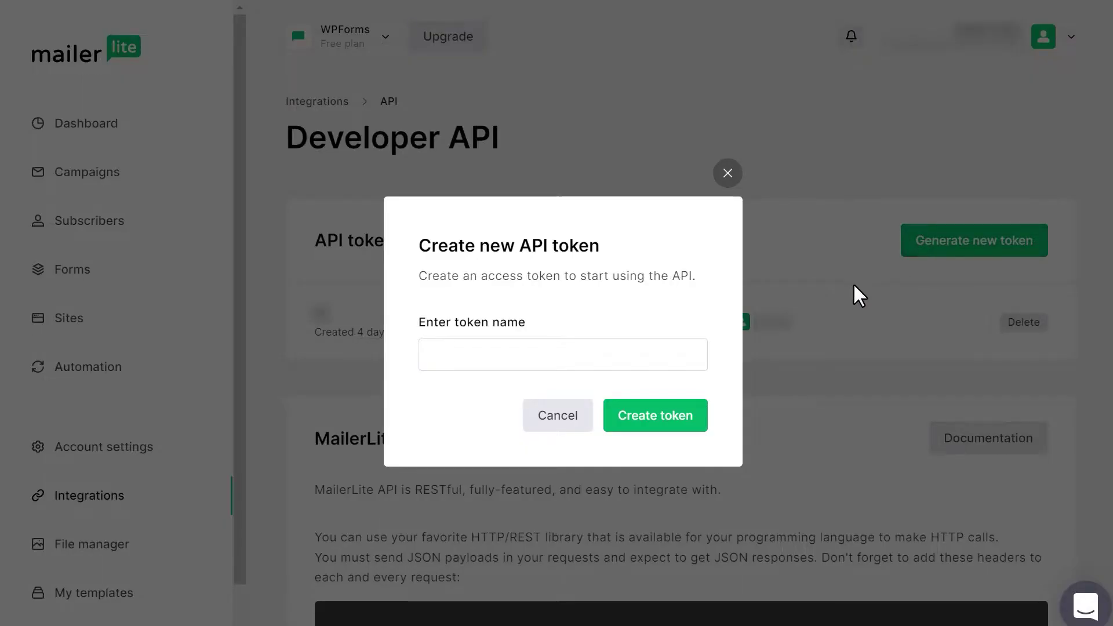
left_click(679, 351)
type("Sull")
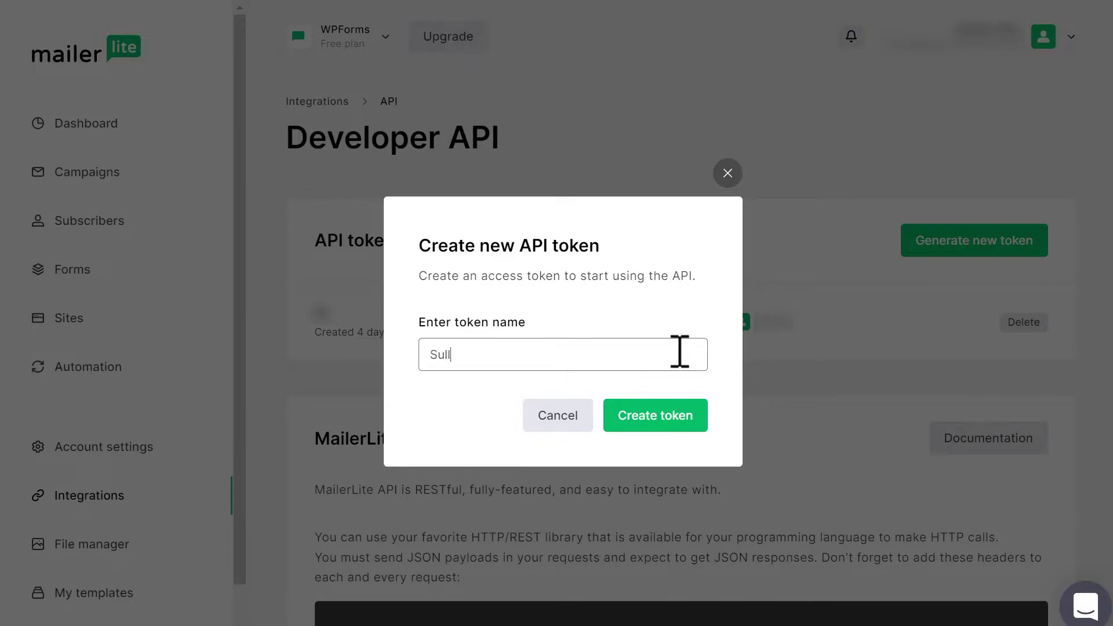
type("ie's Token")
left_click(702, 416)
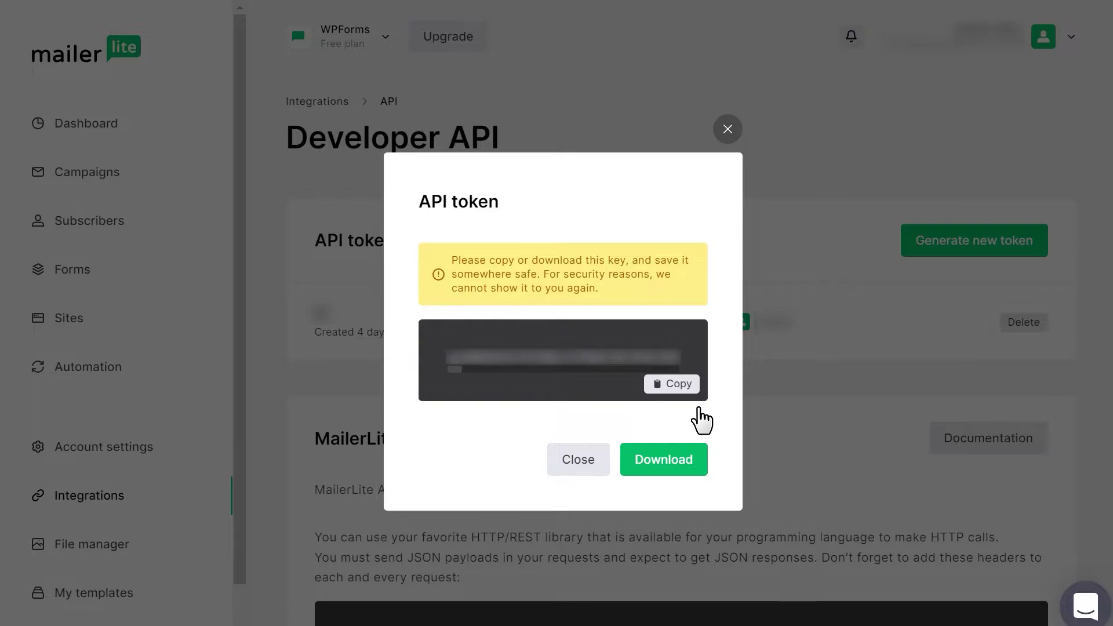
left_click(671, 387)
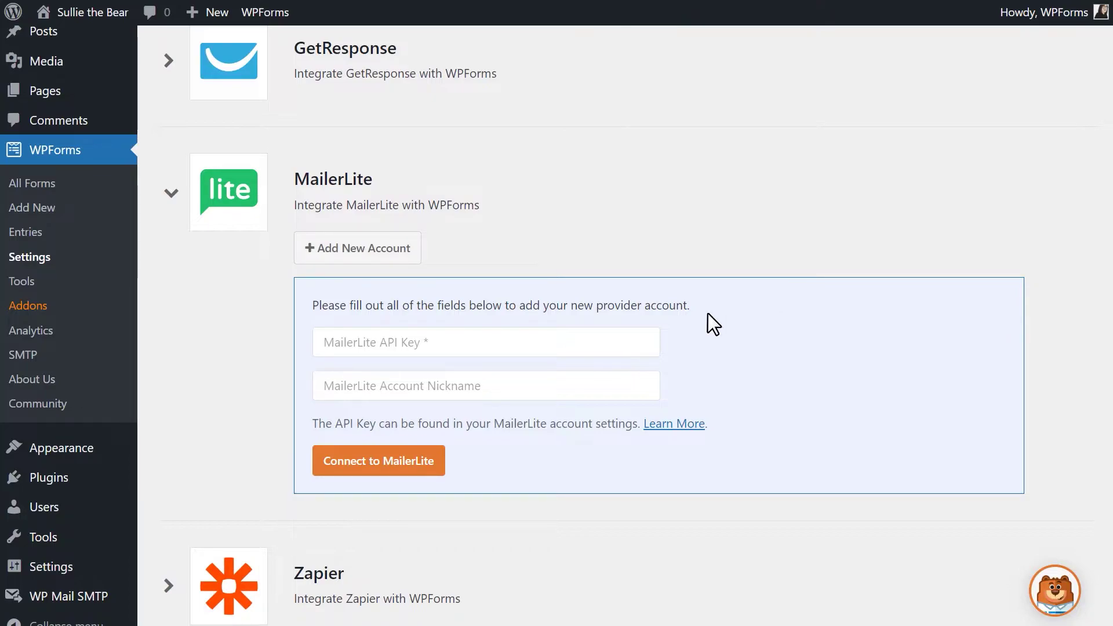
Paste the copied API key, nickname the account 'Sullie's Account' and connect it to MailerLite
left_click(623, 333)
key("ctrl+v")
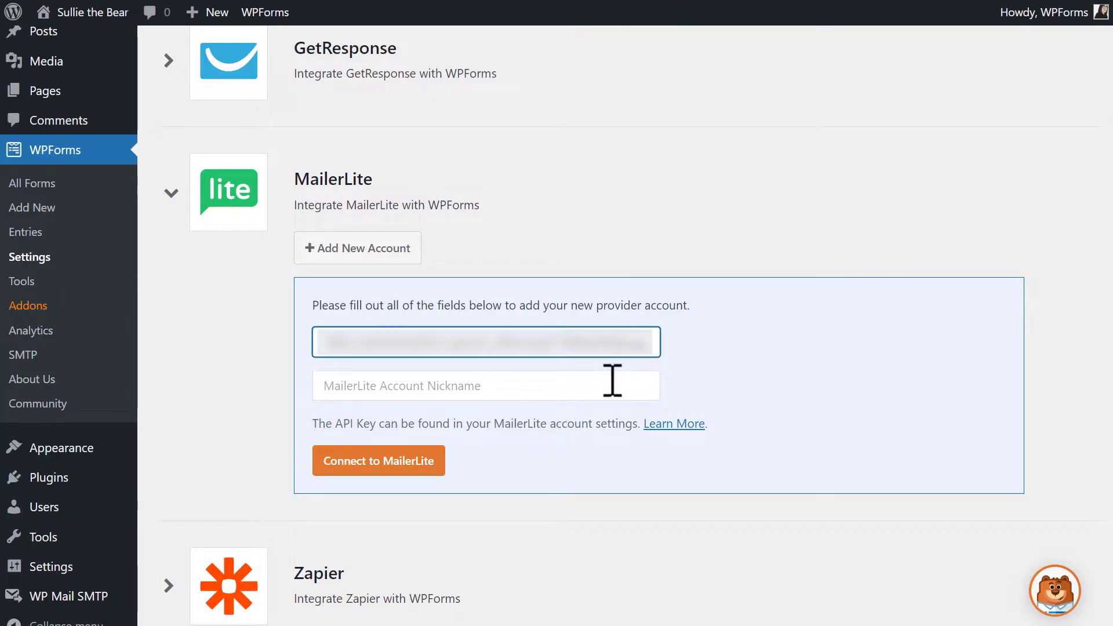
left_click(612, 381)
type("Sullie")
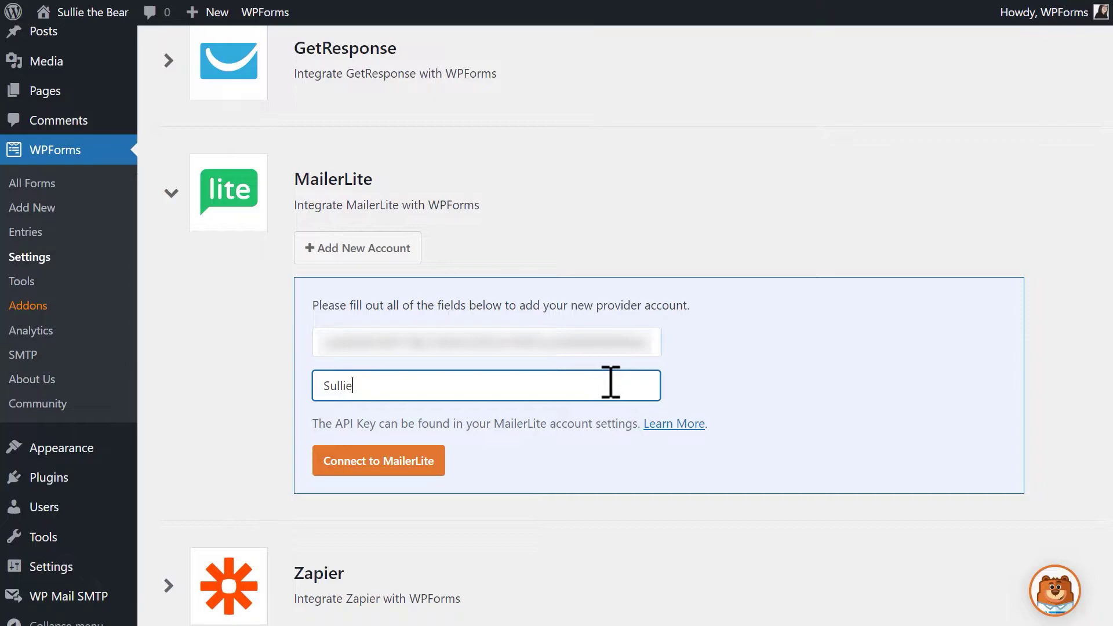
type("'s Account")
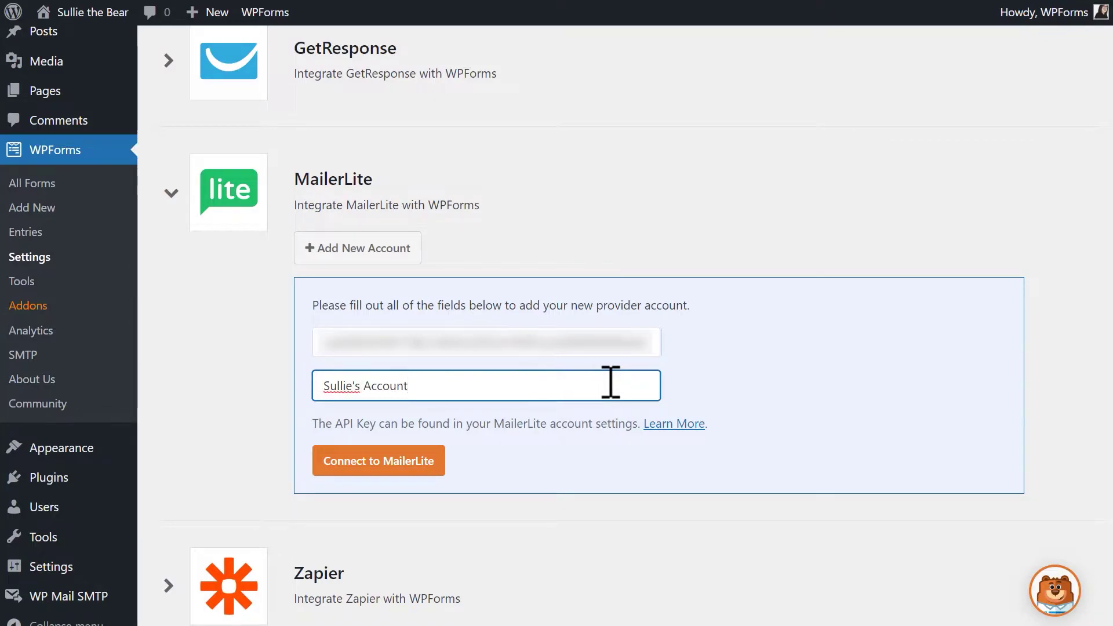
left_click(439, 469)
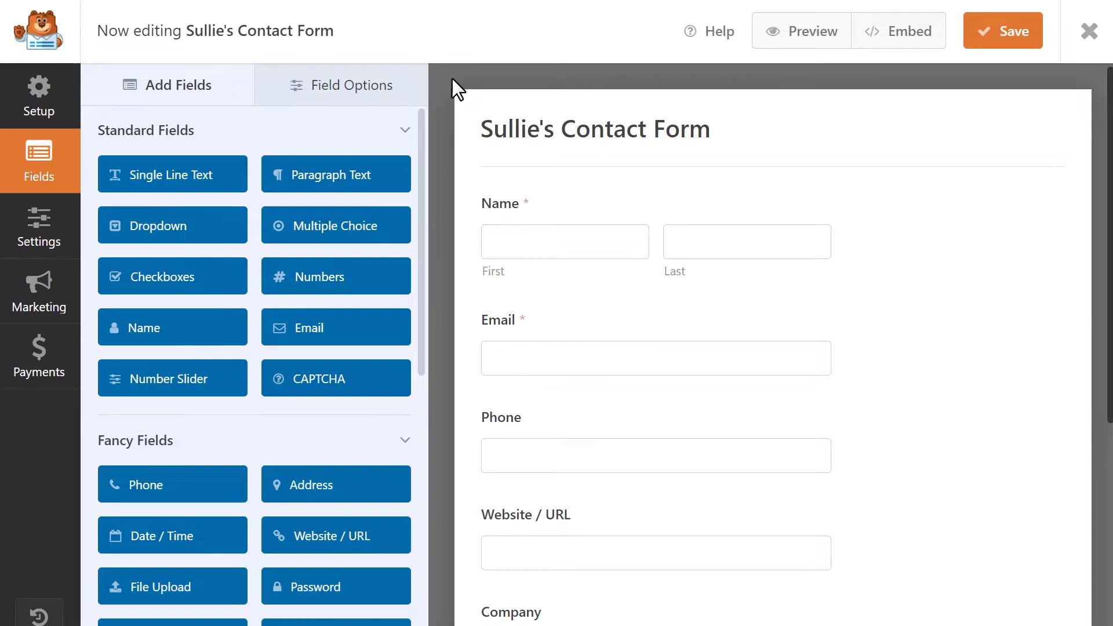
Add a new MailerLite connection to the form named 'Sullie's Maling'
left_click(39, 284)
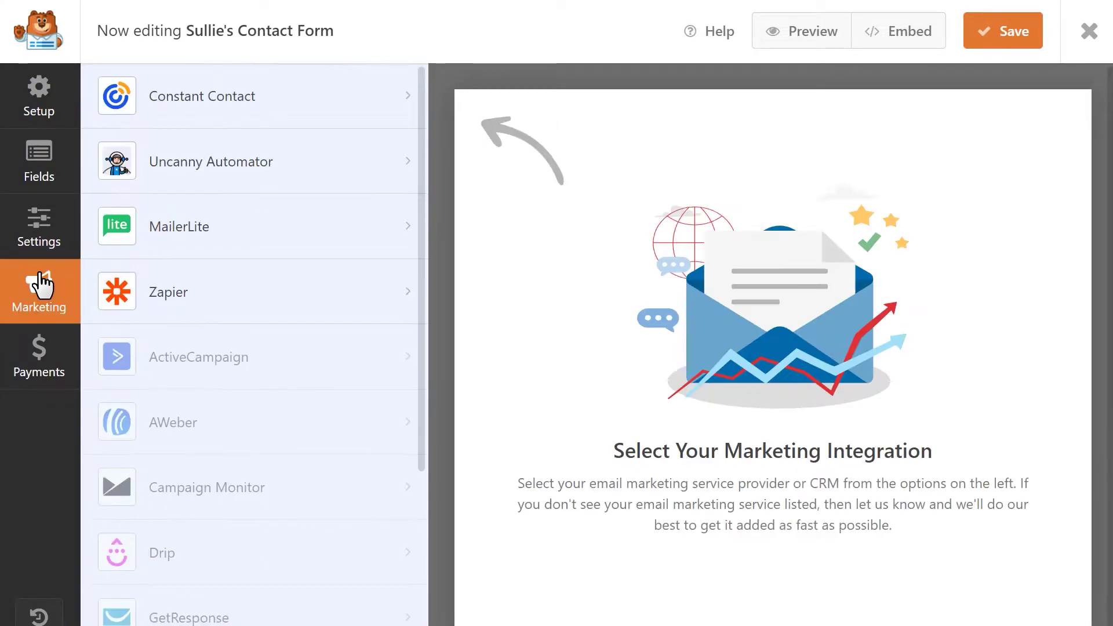
left_click(268, 234)
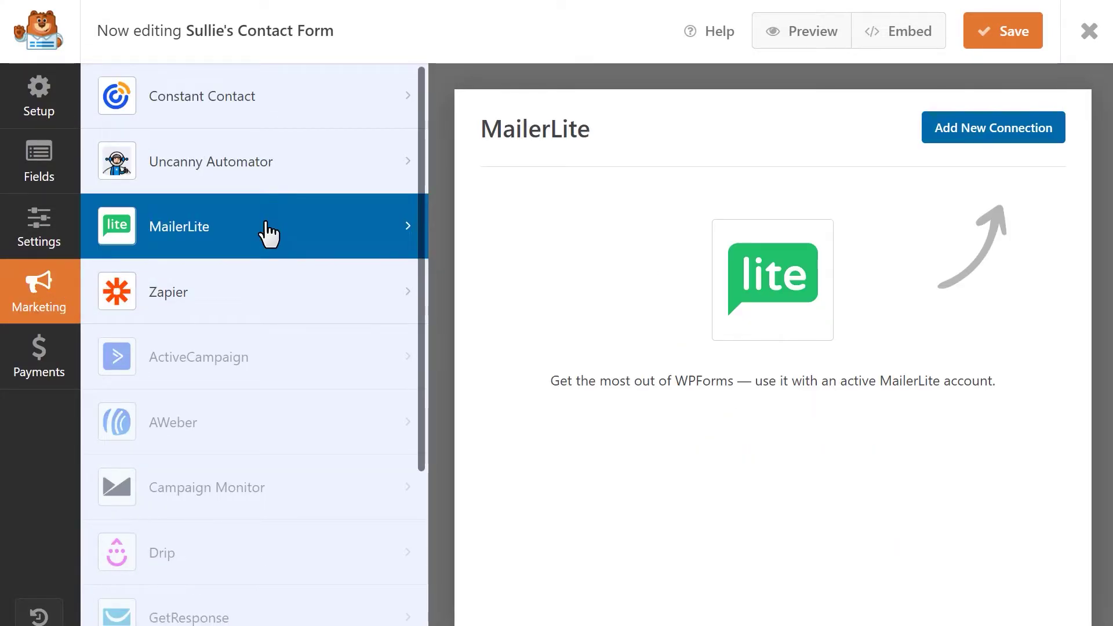
left_click(985, 137)
type("Su")
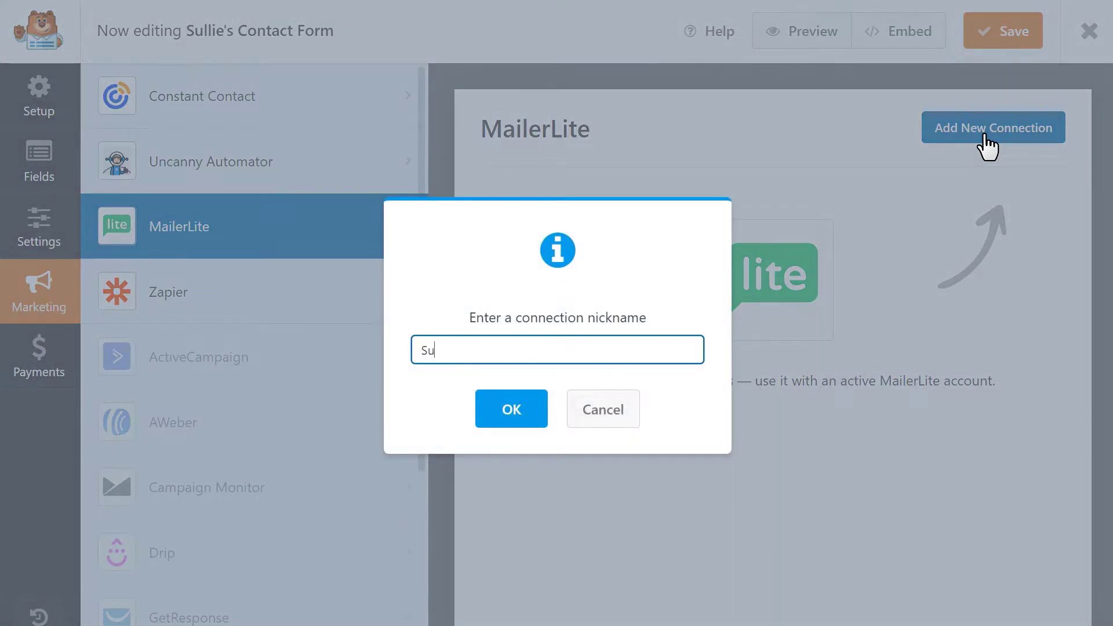
type("llie's Maling List")
left_click(542, 408)
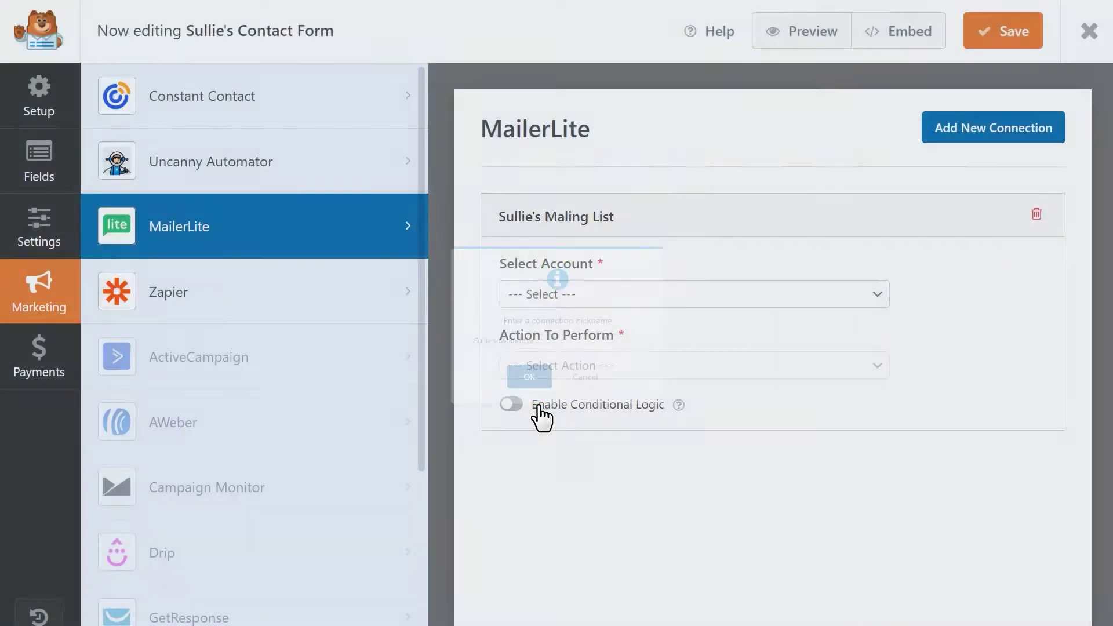
Use Sullie's MailerLite Account with the Subscribe action and the form's Email field
left_click(813, 299)
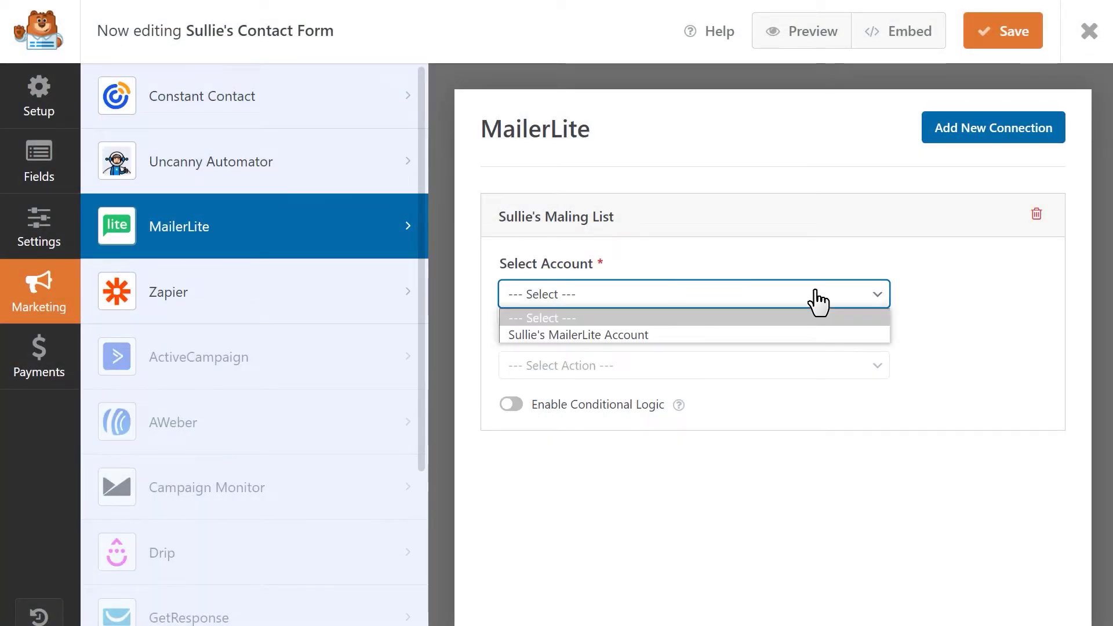
left_click(808, 334)
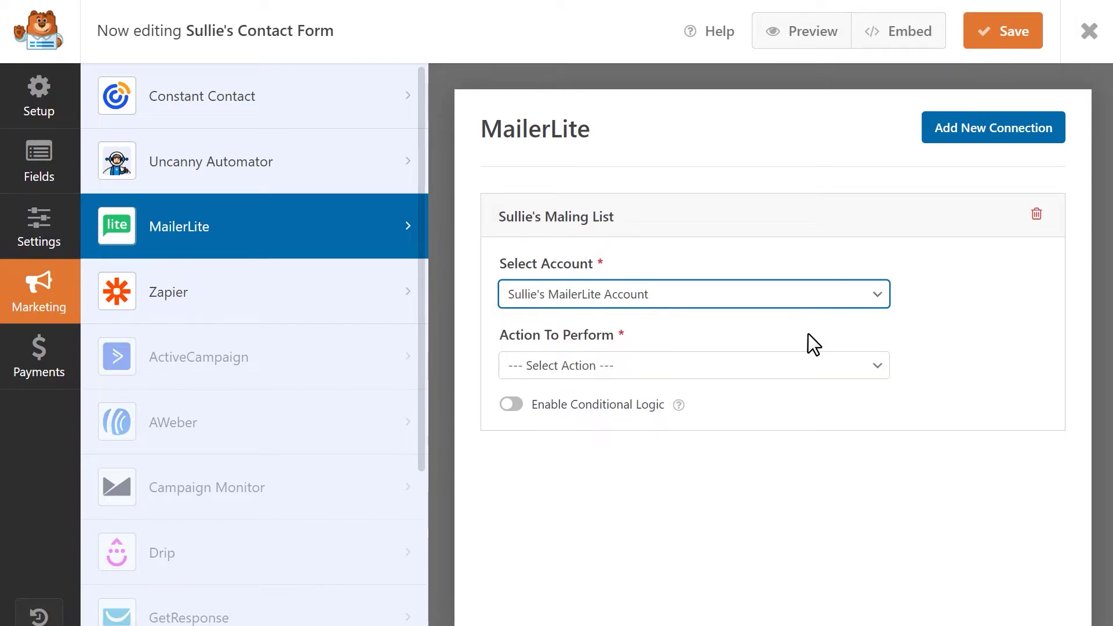
left_click(810, 372)
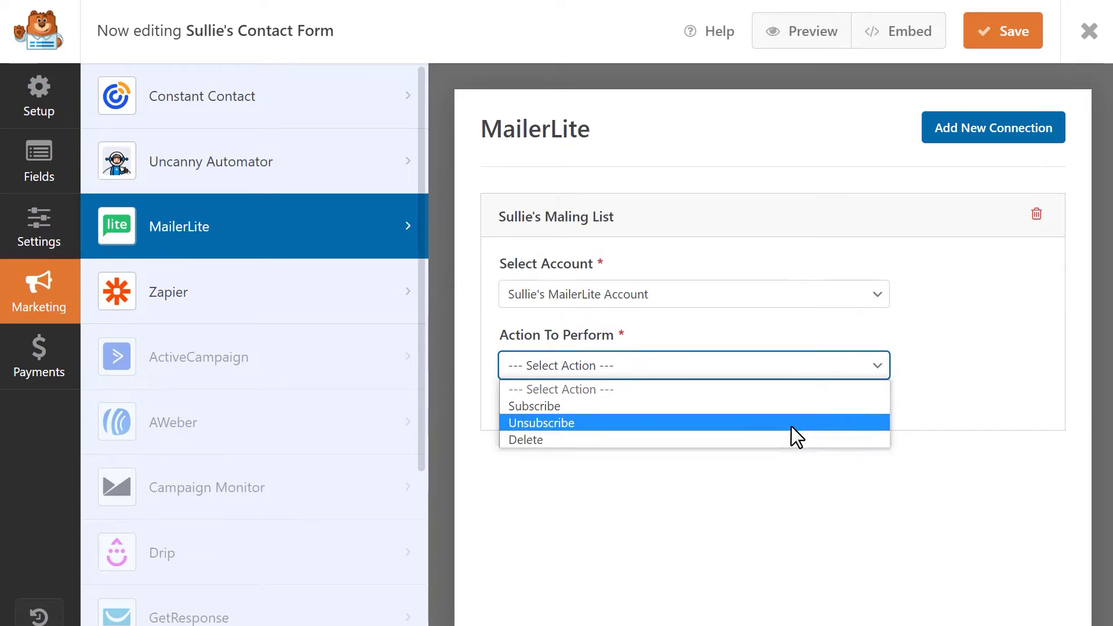
left_click(794, 411)
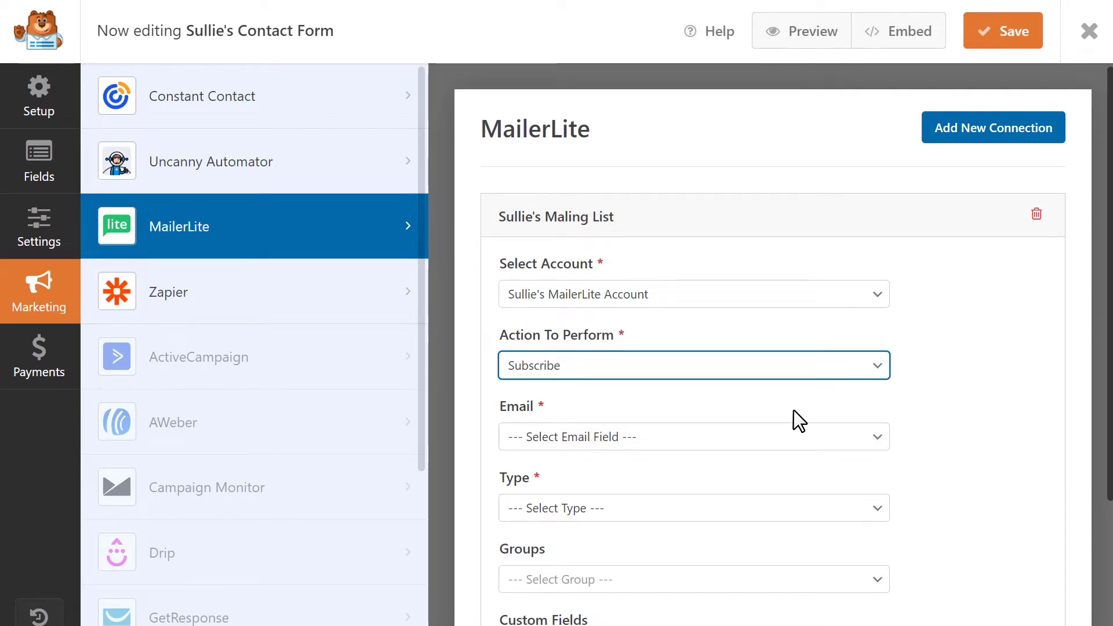
left_click(785, 451)
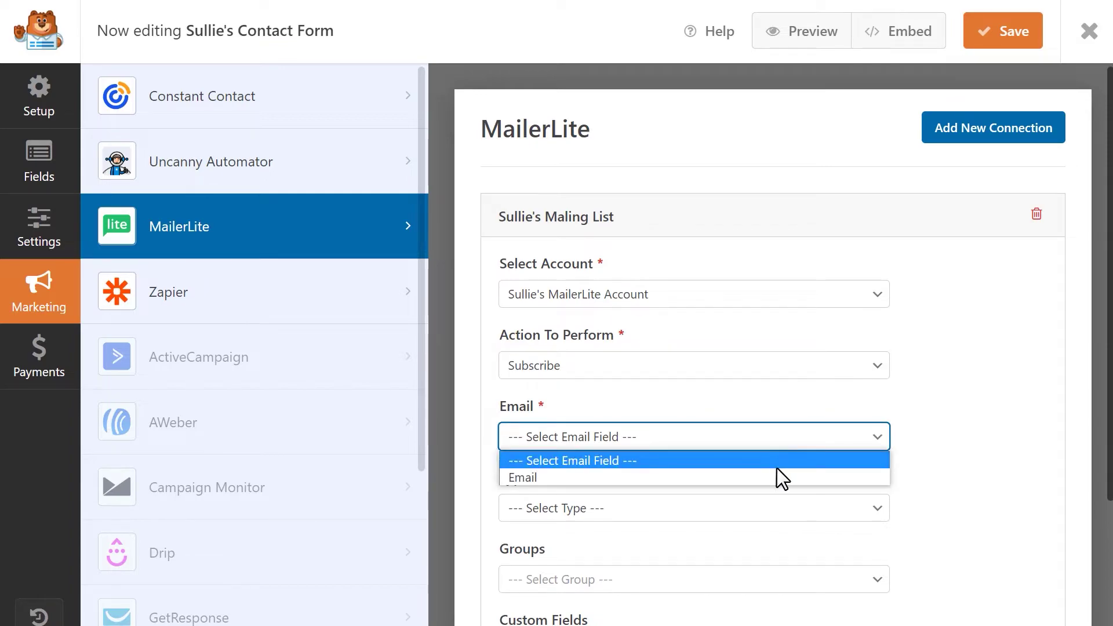
left_click(770, 474)
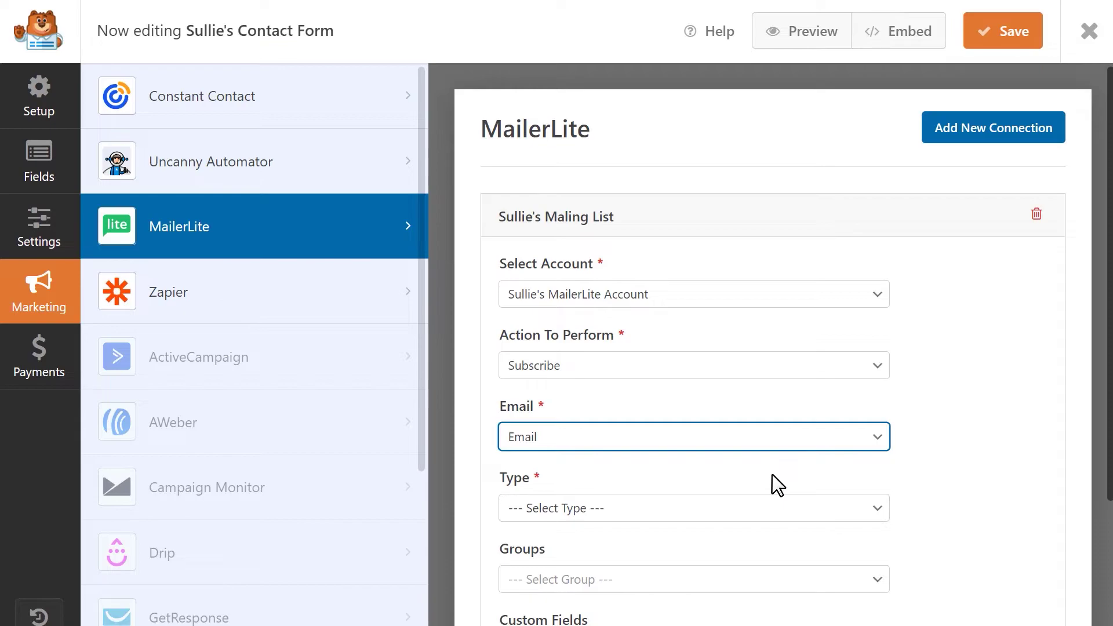
Set subscriber Type to Active and add subscribers to Sullie's VIP Group
left_click(773, 507)
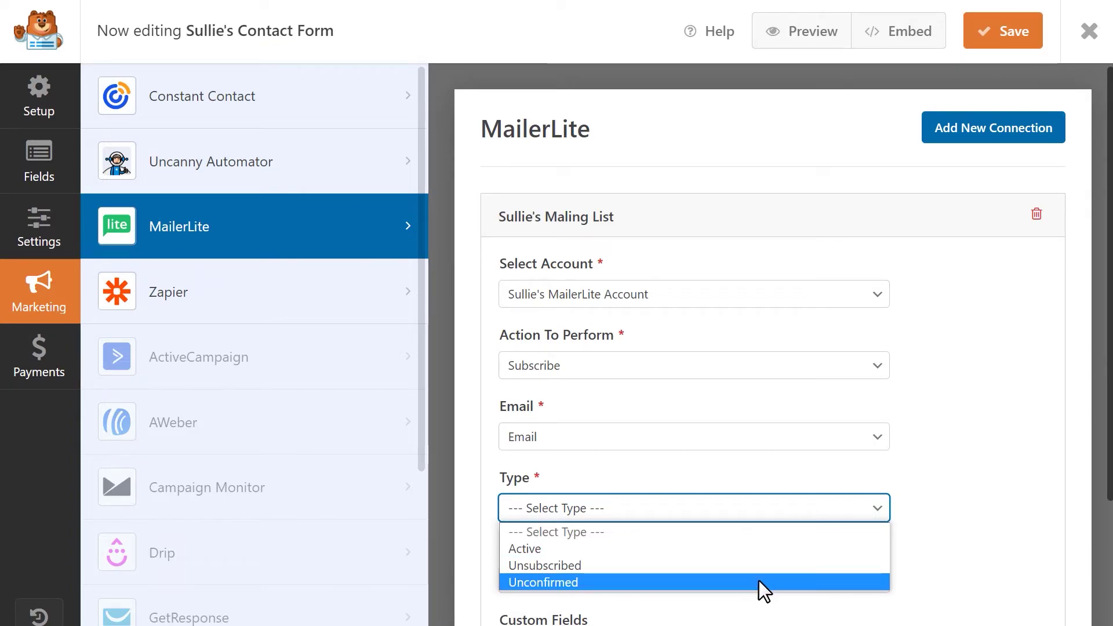
left_click(756, 552)
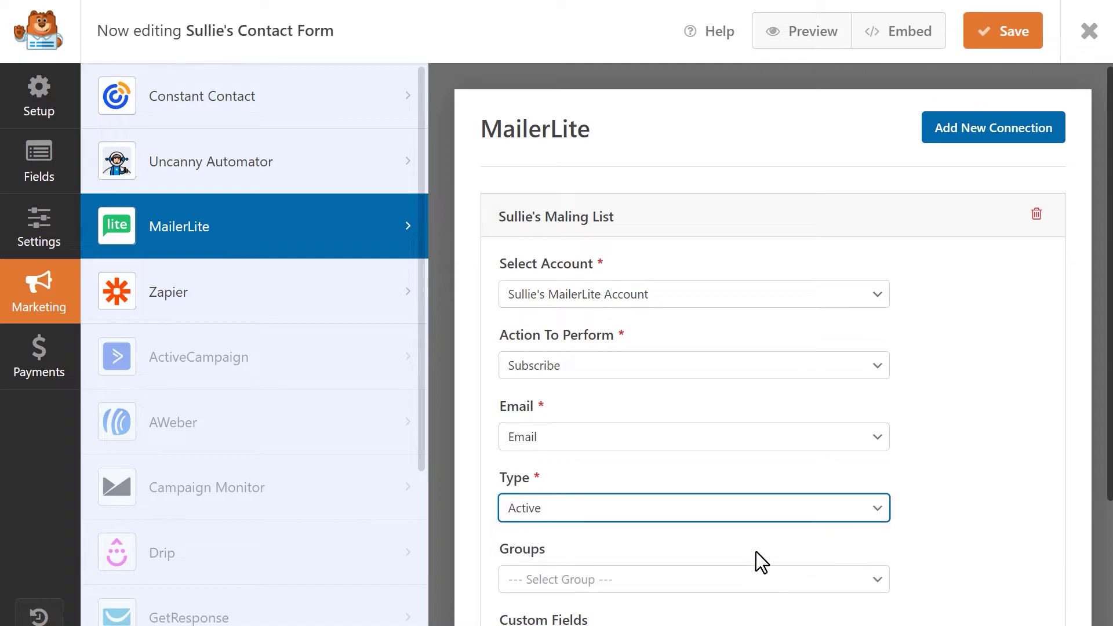
scroll(755, 552, "down", 1)
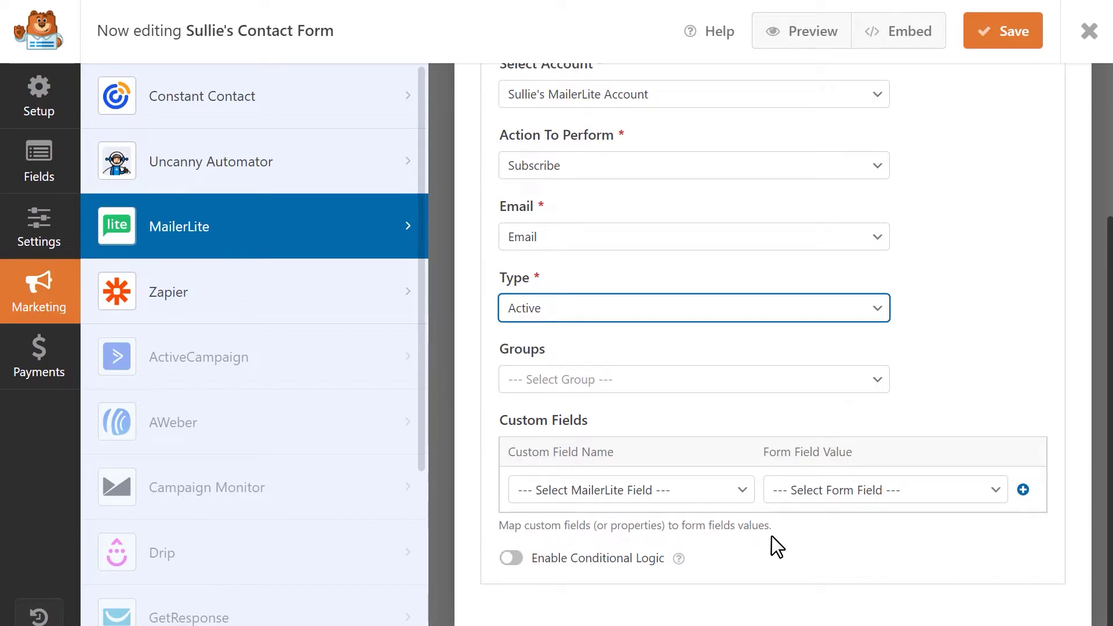
left_click(835, 381)
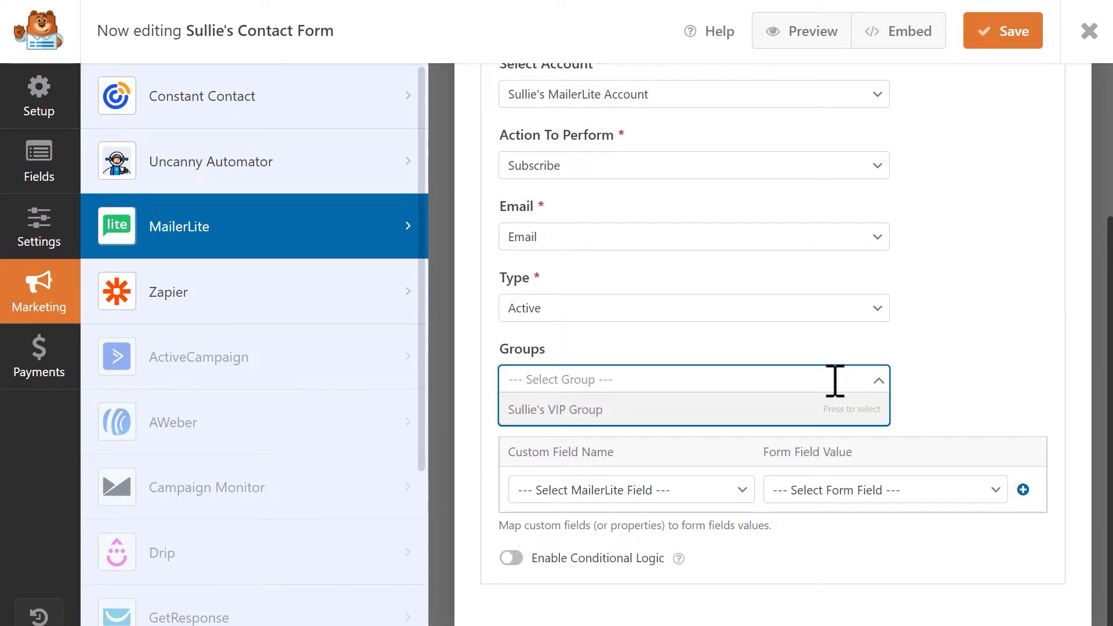
left_click(605, 409)
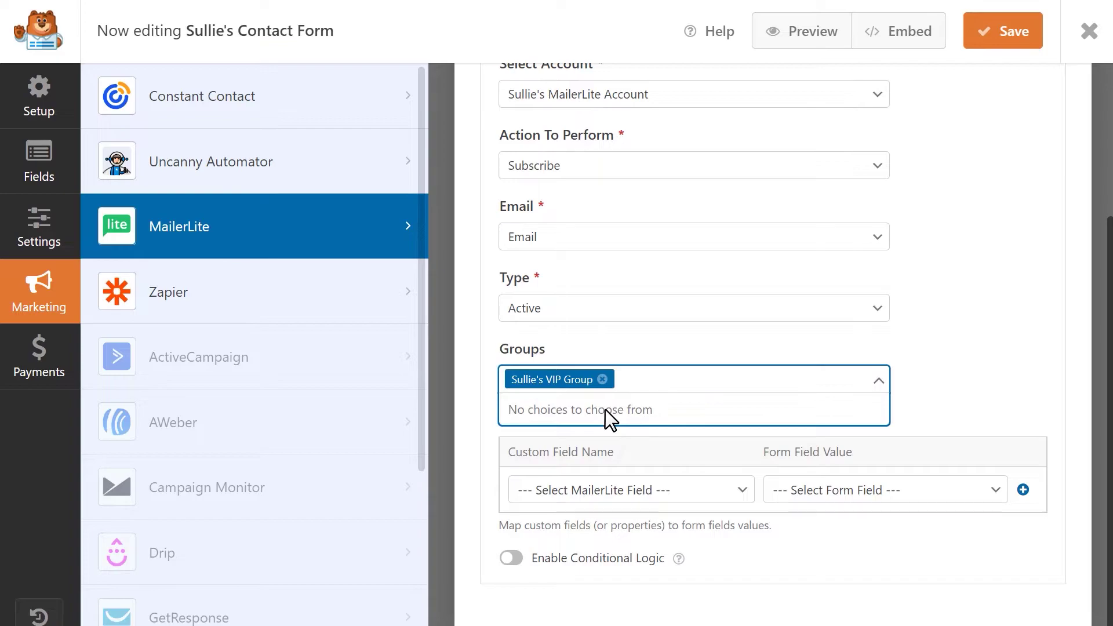
left_click(911, 347)
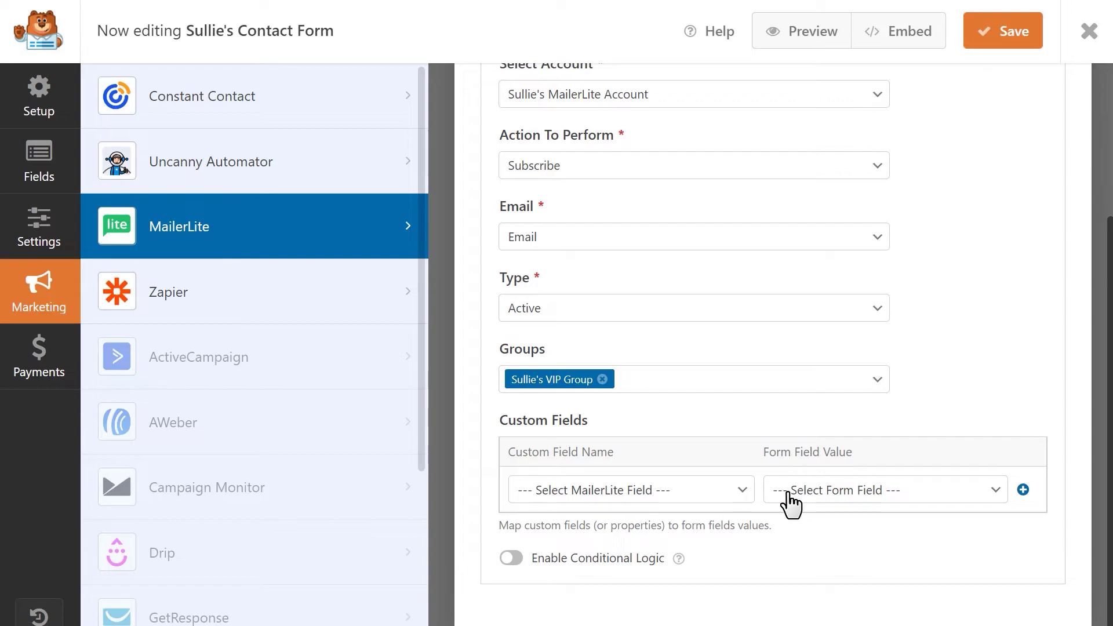
Add a custom field mapping from MailerLite Name to the form's Name field
left_click(718, 502)
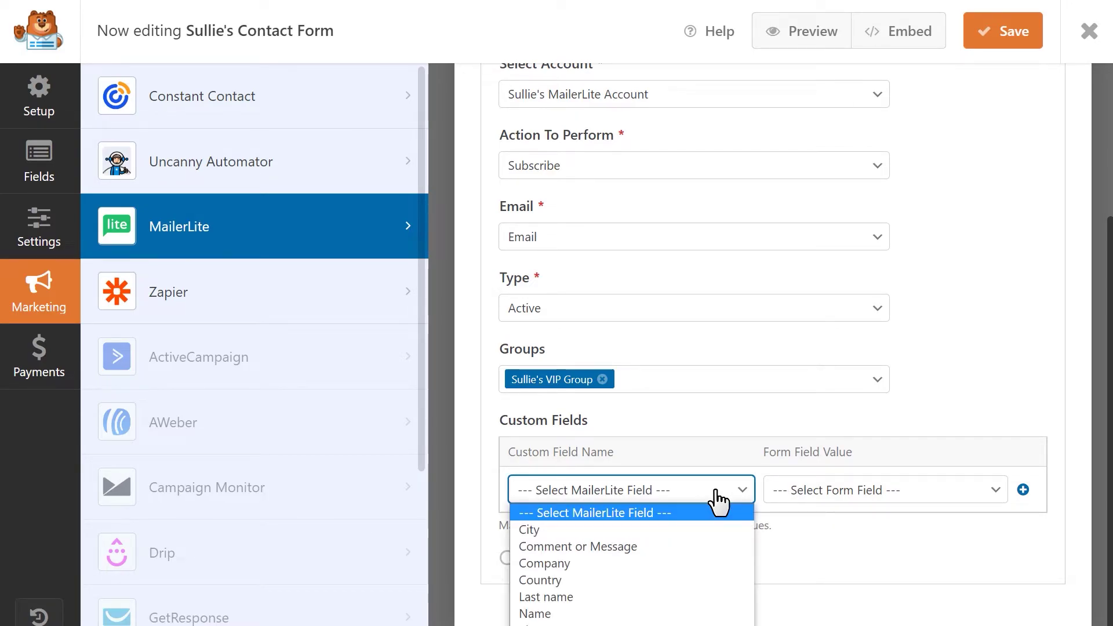
left_click(570, 614)
left_click(828, 492)
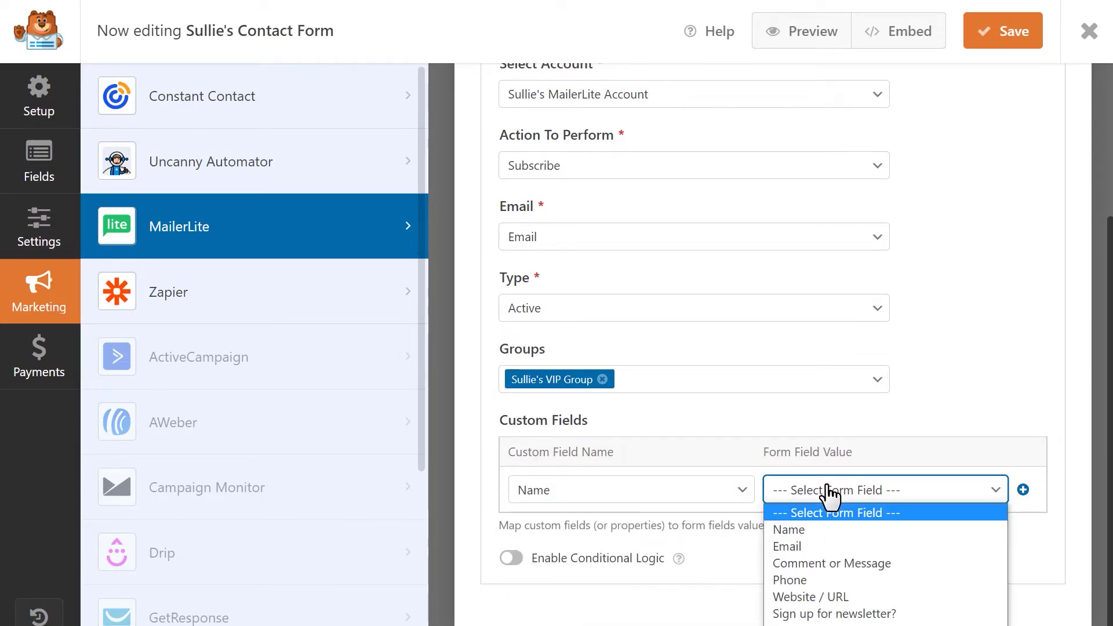
left_click(795, 527)
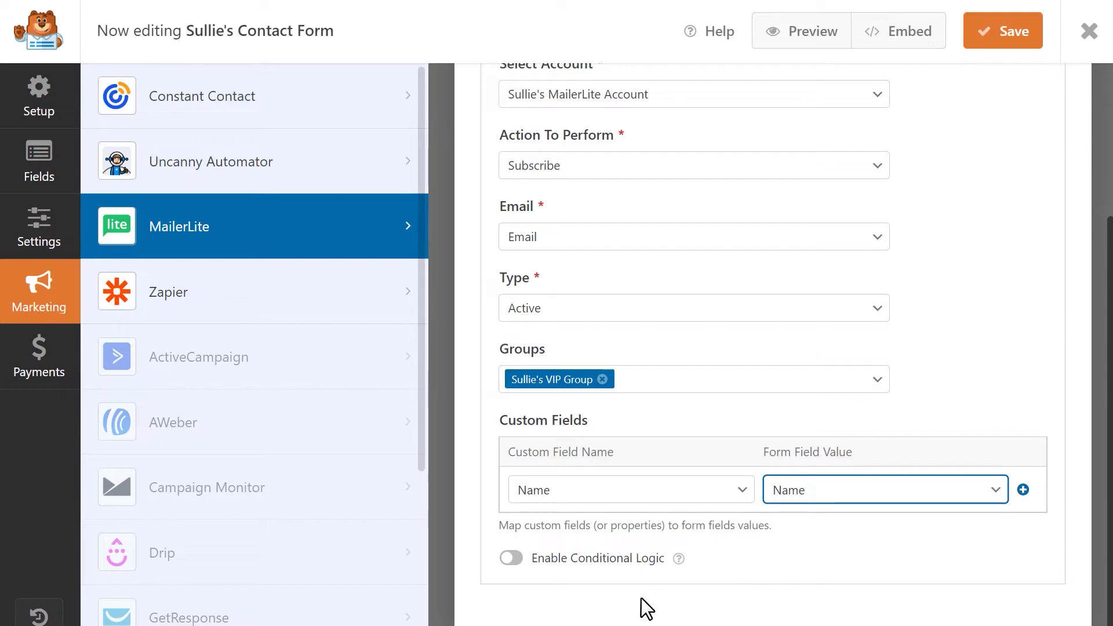
Enable conditional logic so the connection processes only when 'Sign up for newsletter?' is Yes
left_click(511, 558)
scroll(518, 571, "down", 2)
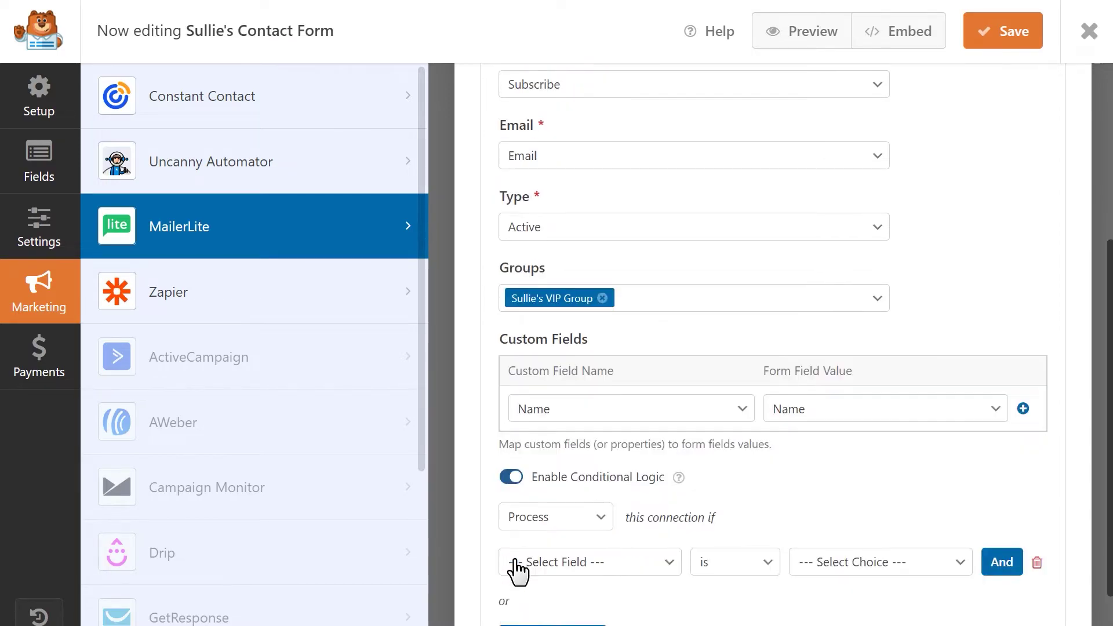
scroll(517, 571, "down", 2)
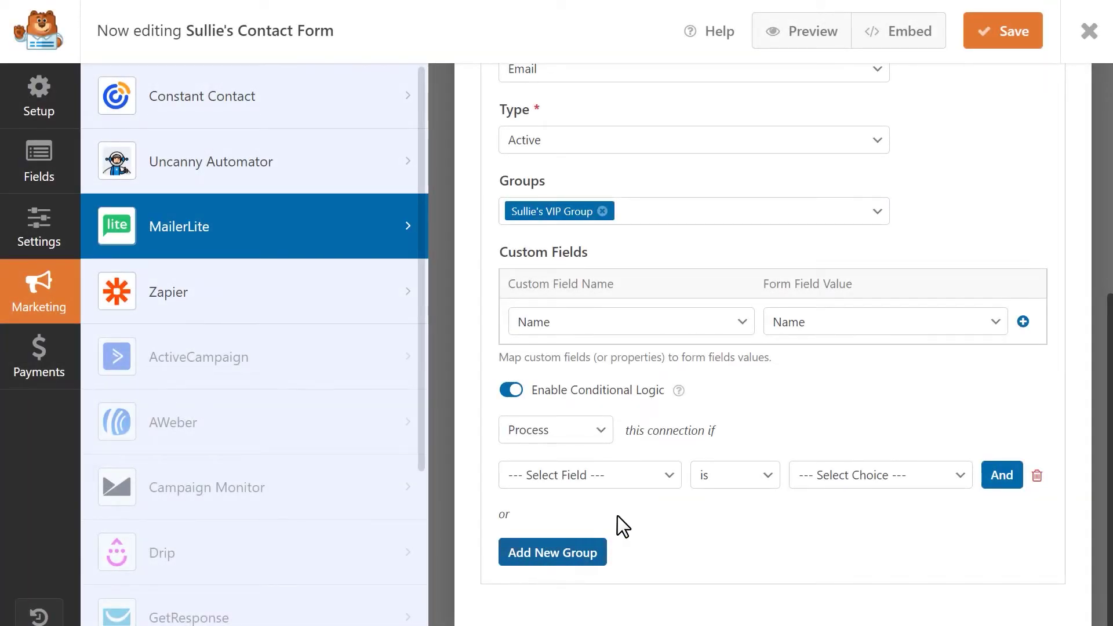
left_click(654, 474)
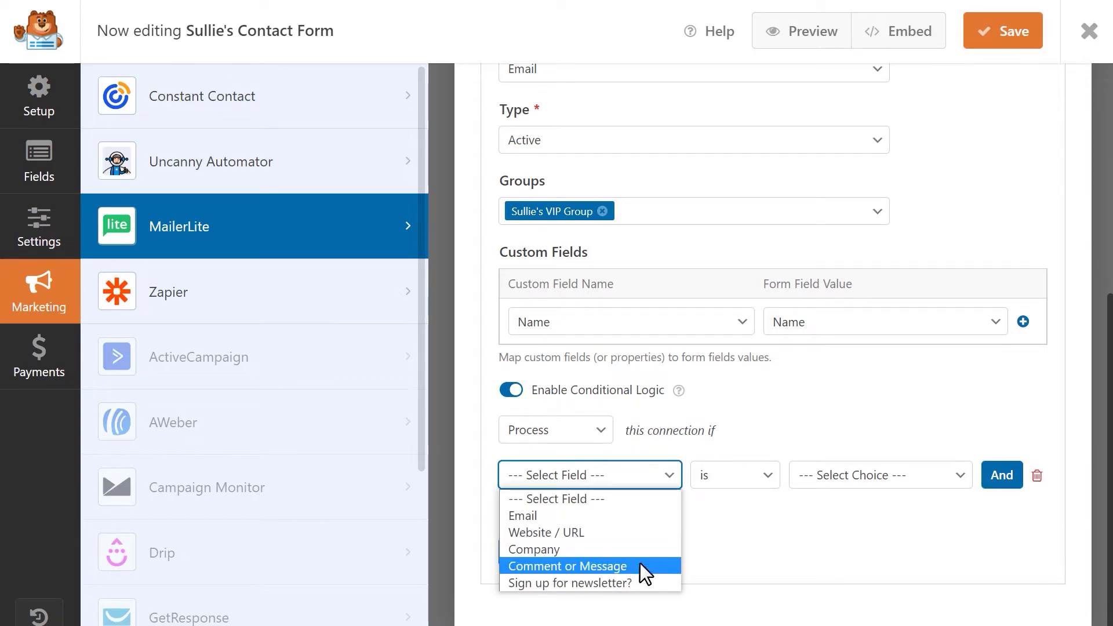
left_click(640, 580)
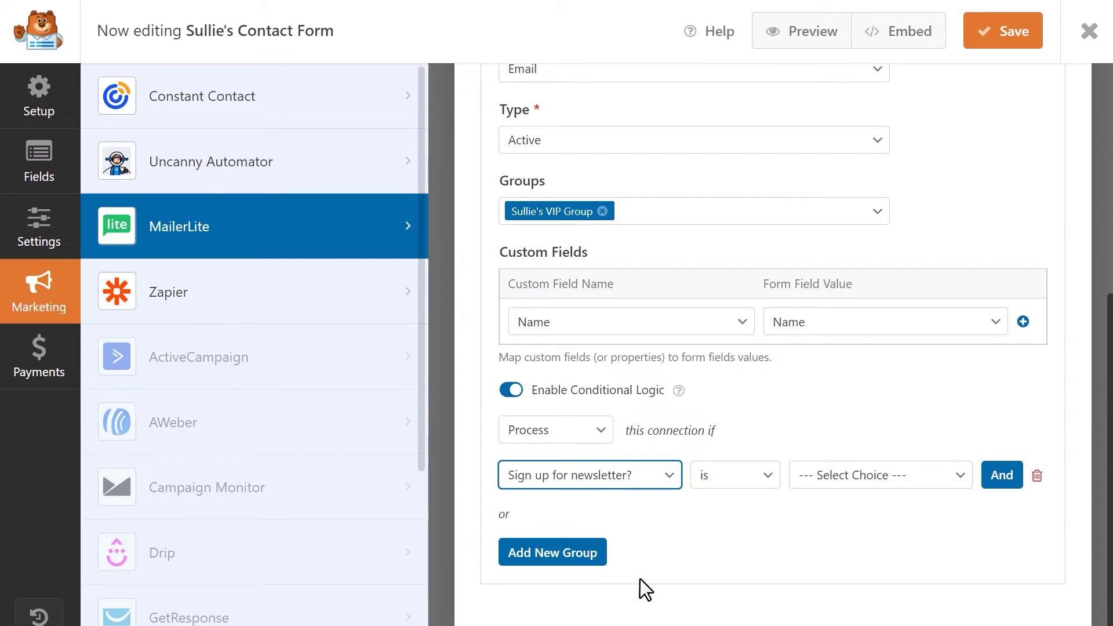
left_click(813, 480)
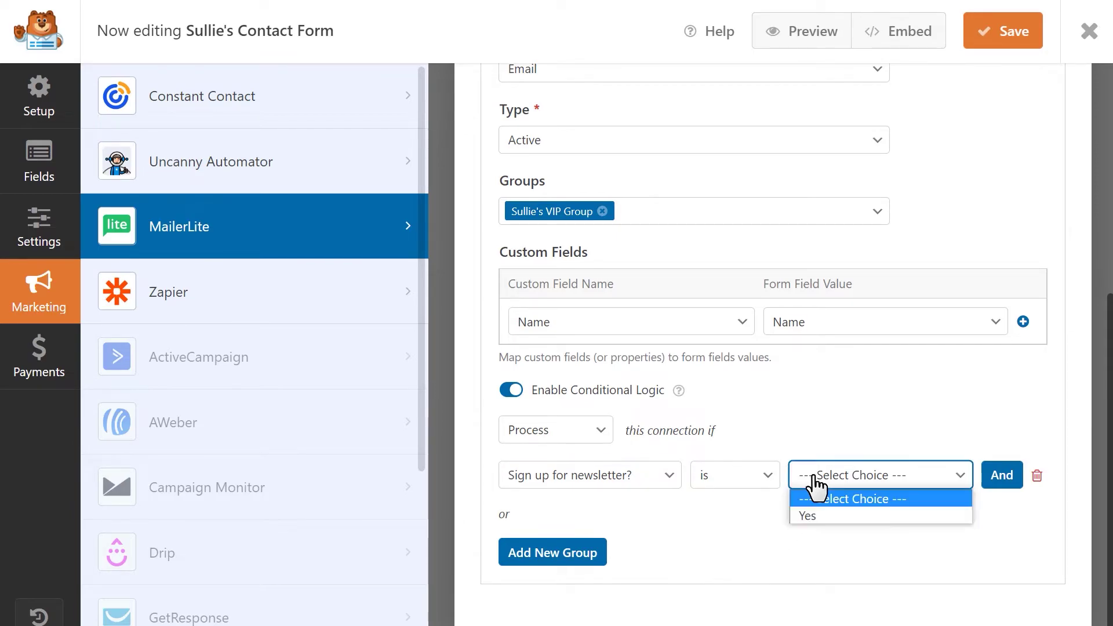
left_click(813, 516)
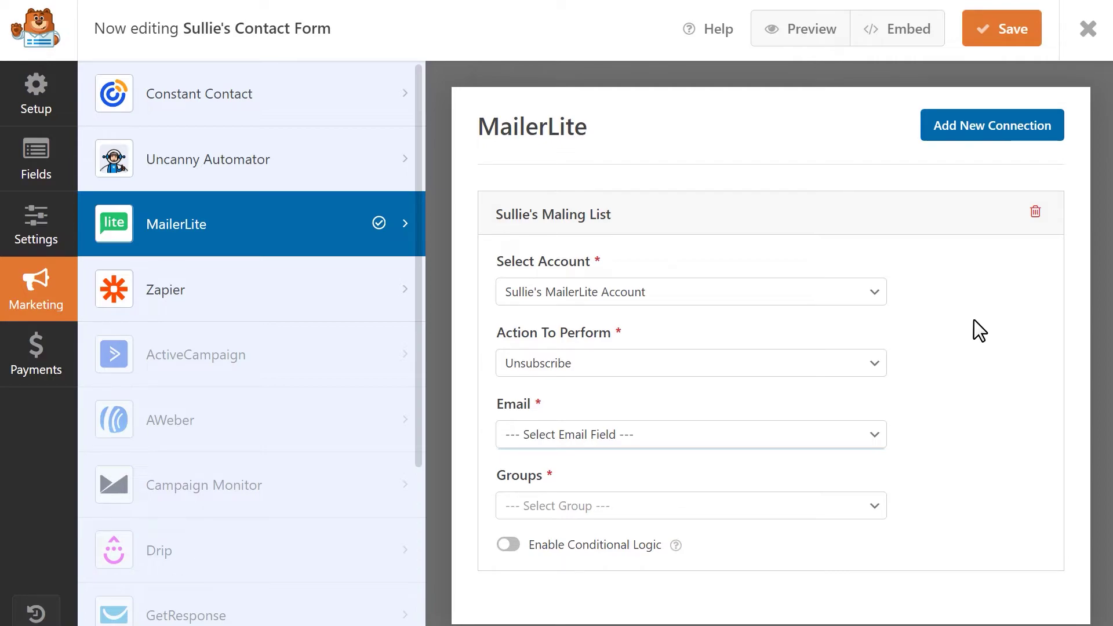
Set Email and the VIP group for the Unsubscribe action, and Email for the Delete action
left_click(873, 436)
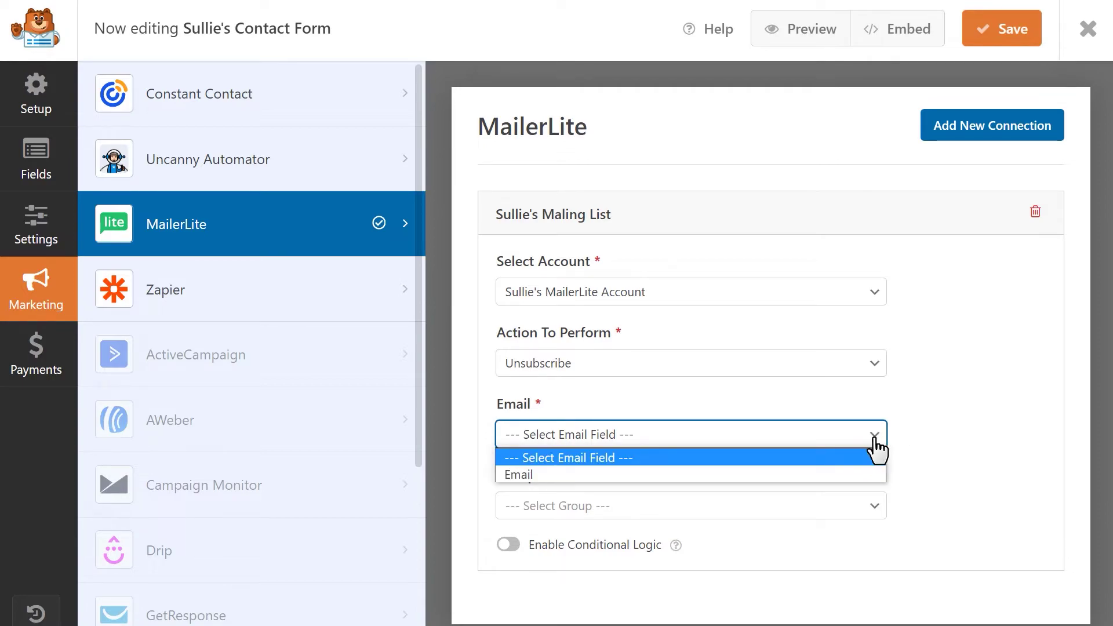
left_click(853, 469)
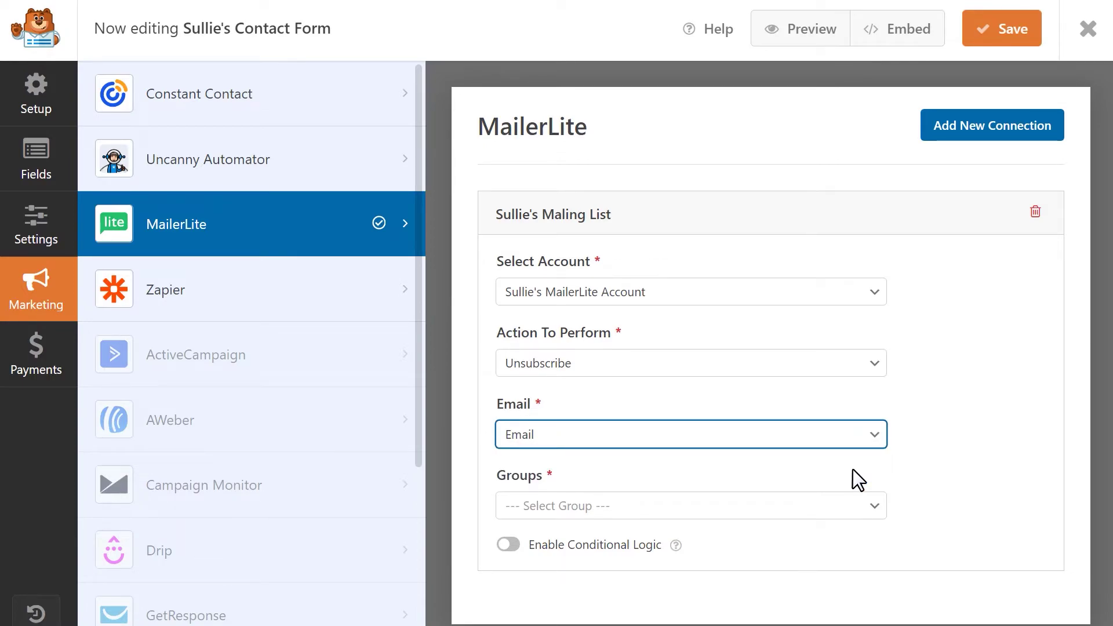
left_click(846, 503)
left_click(684, 532)
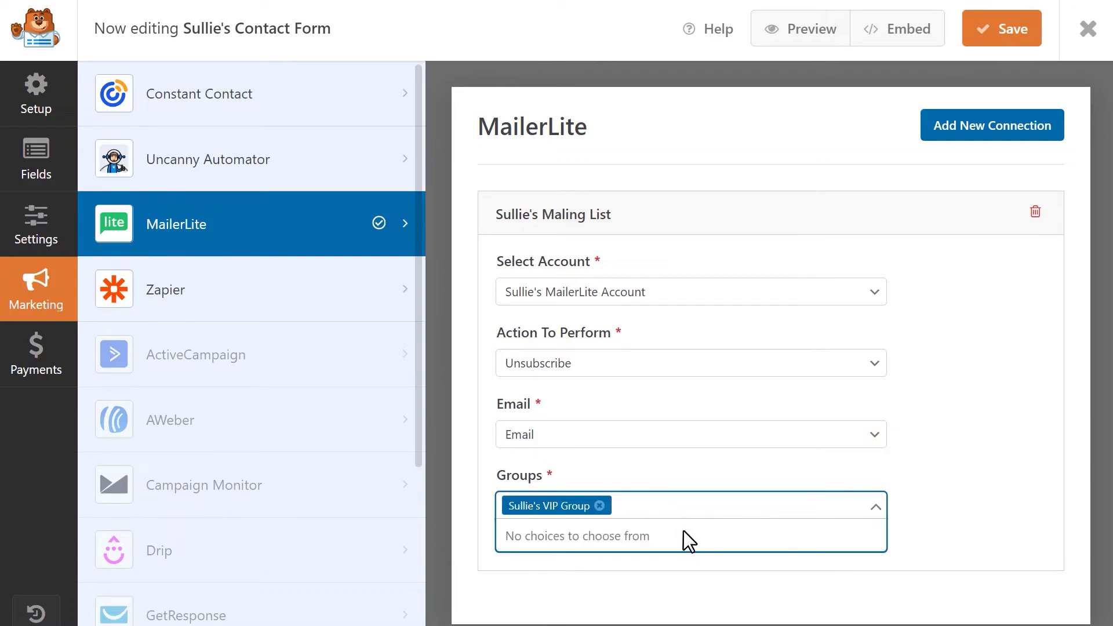
left_click(675, 569)
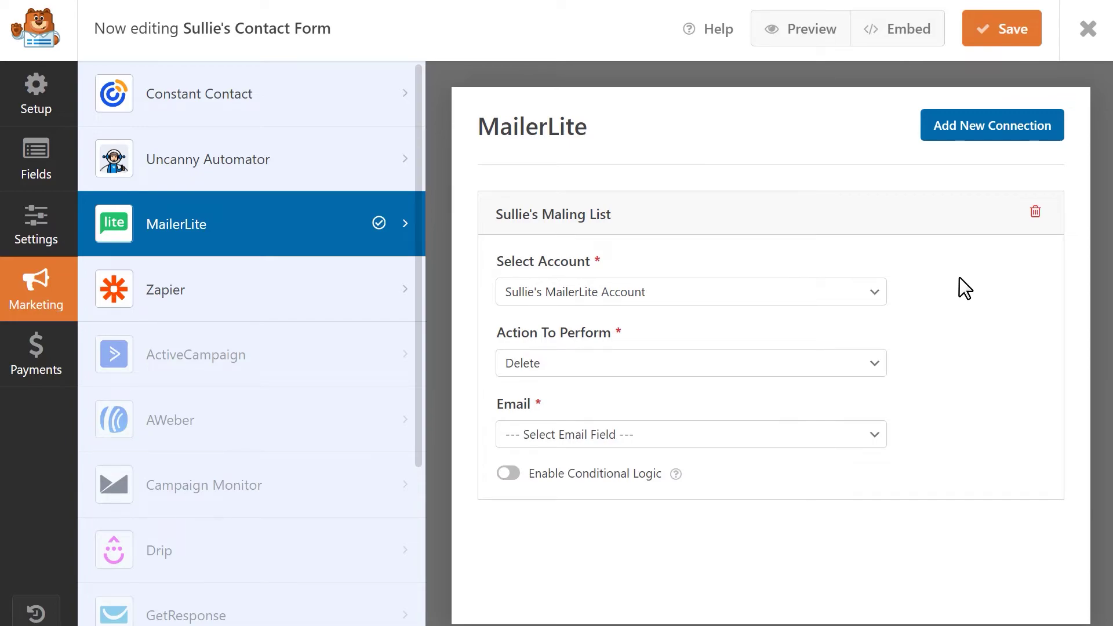
left_click(859, 437)
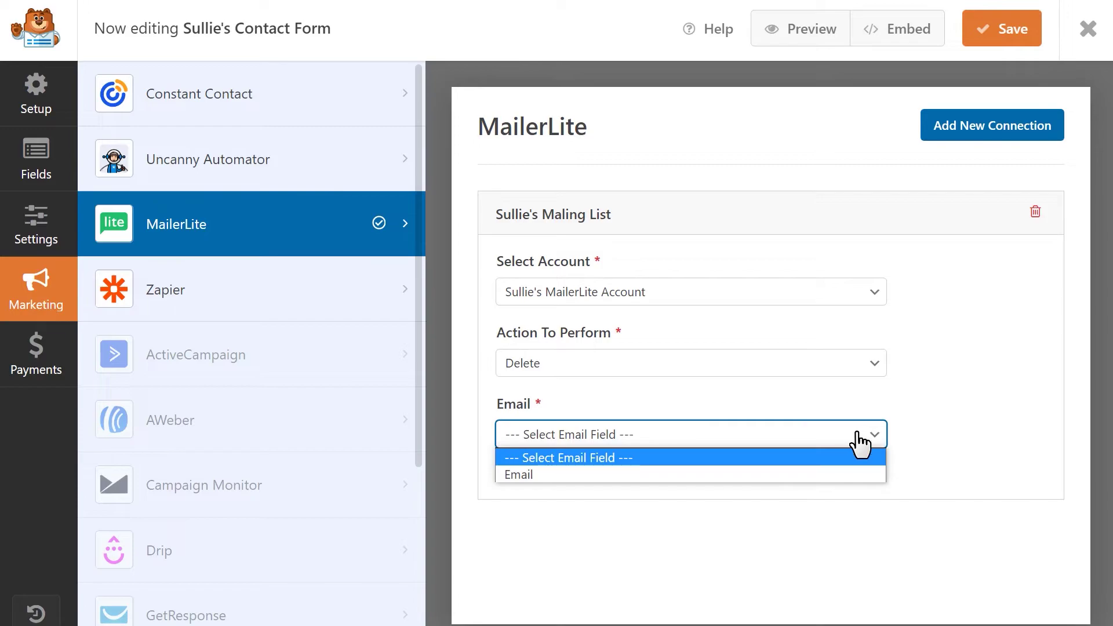
left_click(825, 472)
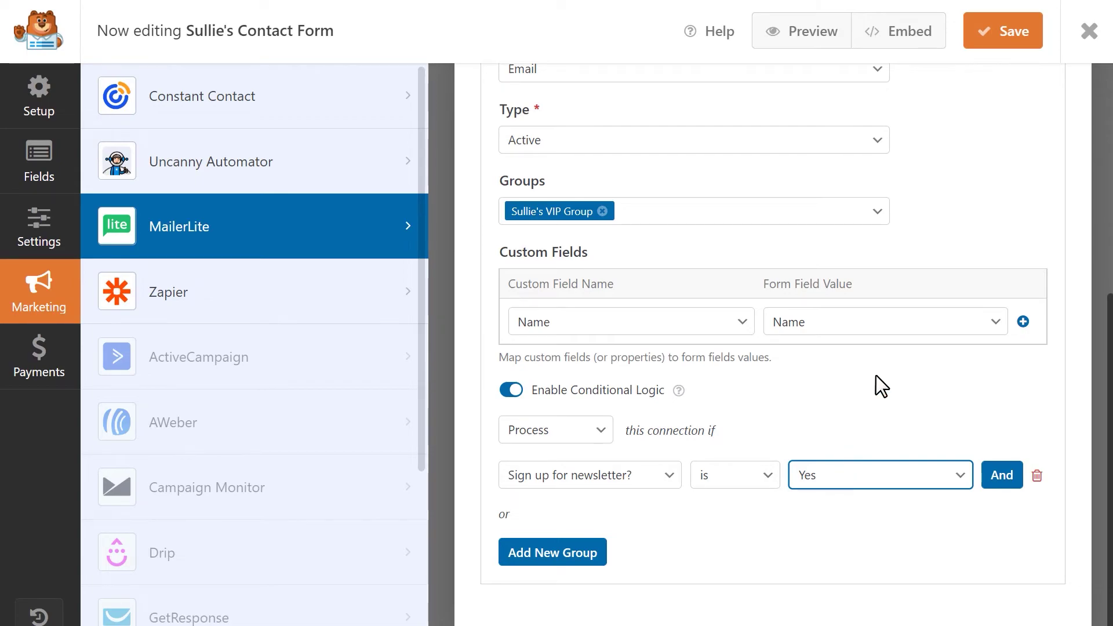
Save the form, open its preview and submit the filled test entry with 'Yes' checked
left_click(1022, 43)
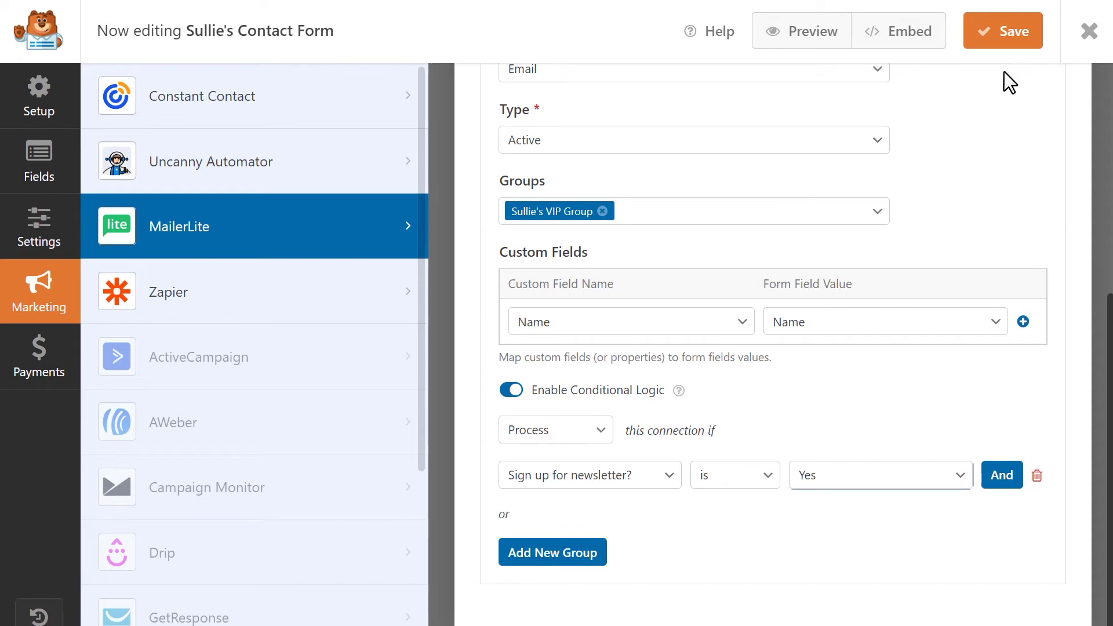
left_click(775, 45)
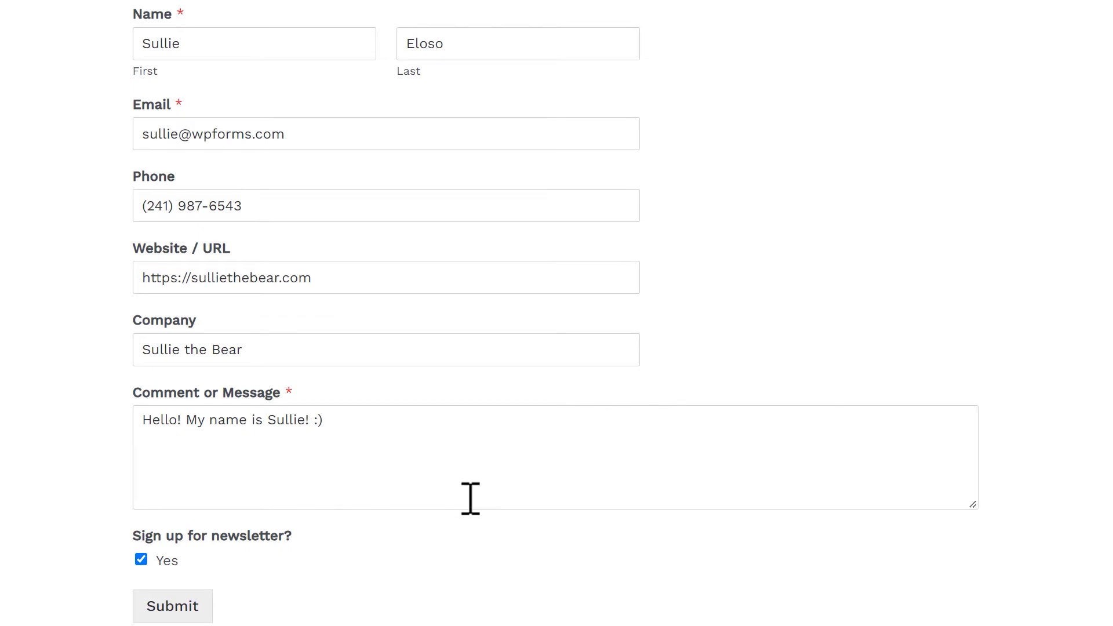
left_click(206, 612)
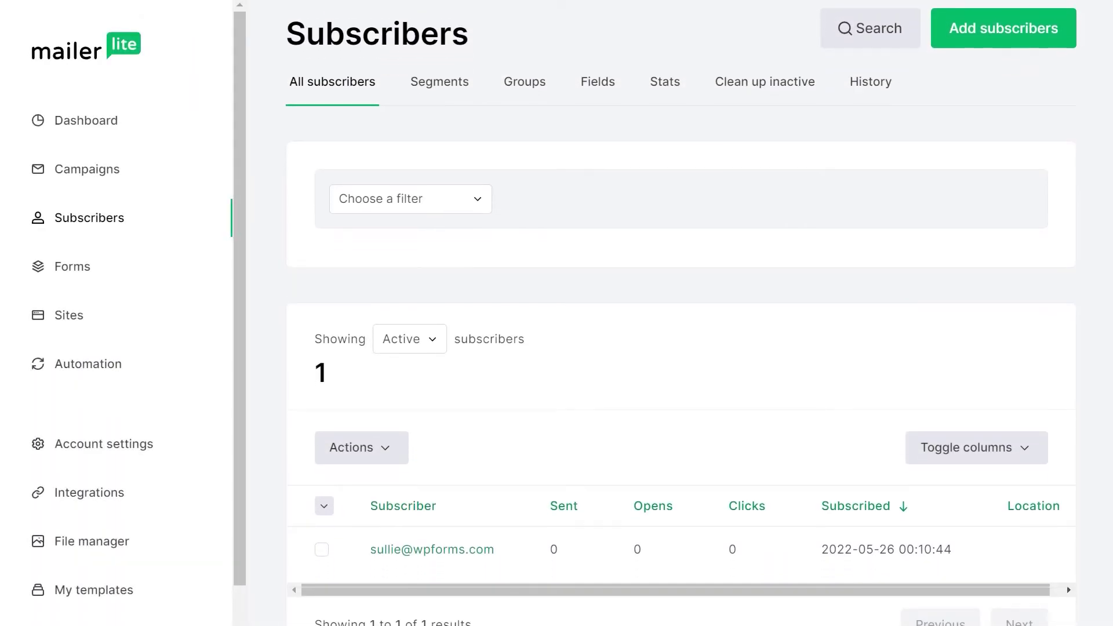
scroll(681, 348, "down", 1)
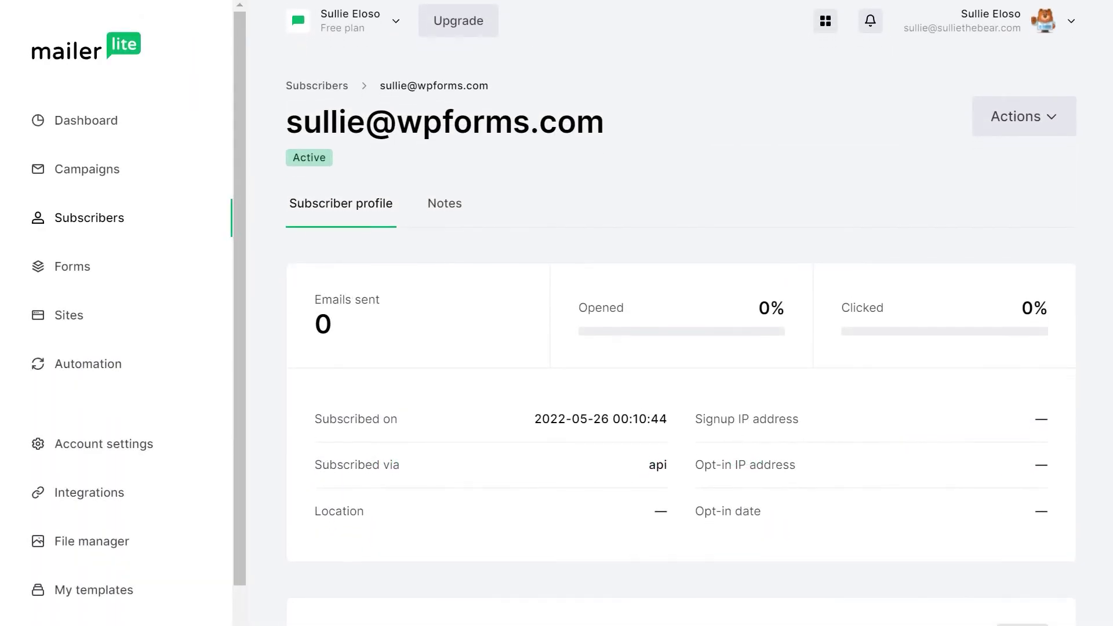
Scroll down the subscriber's MailerLite profile to view the Subscriber details
scroll(681, 348, "down", 2)
scroll(681, 321, "down", 8)
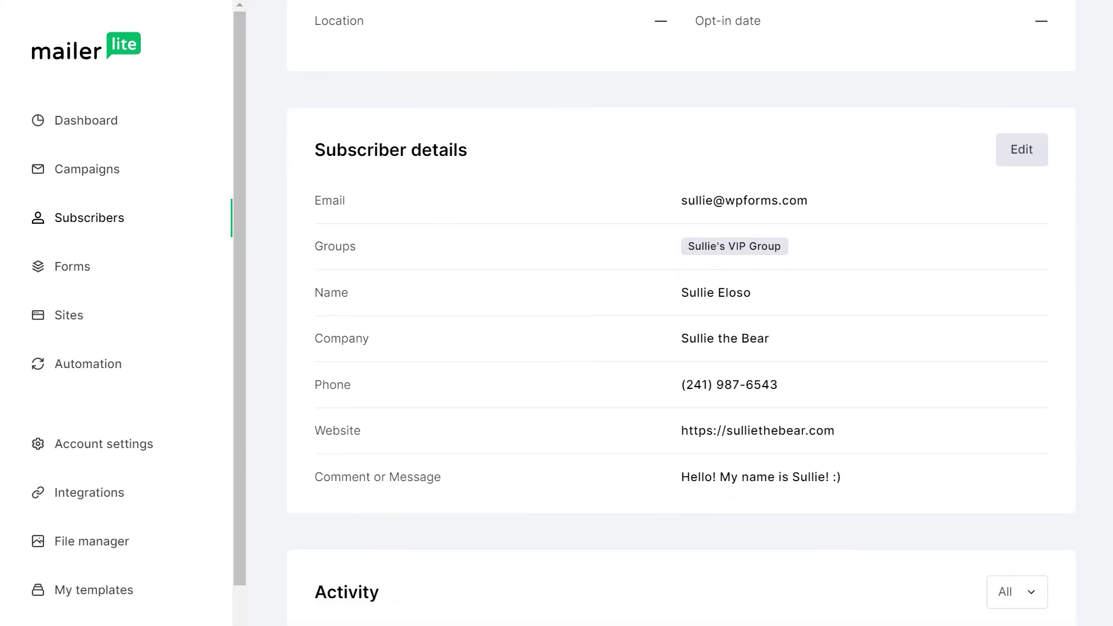
scroll(681, 321, "down", 1)
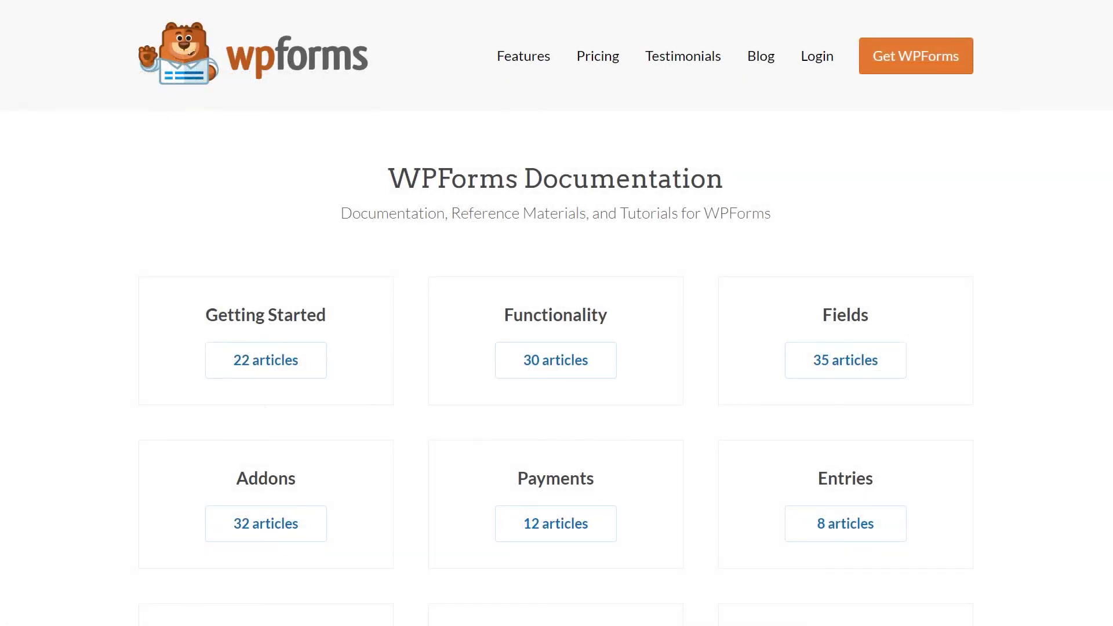
Scroll down the WPForms site pages to reach the Submit a Support Ticket link
scroll(555, 313, "down", 3)
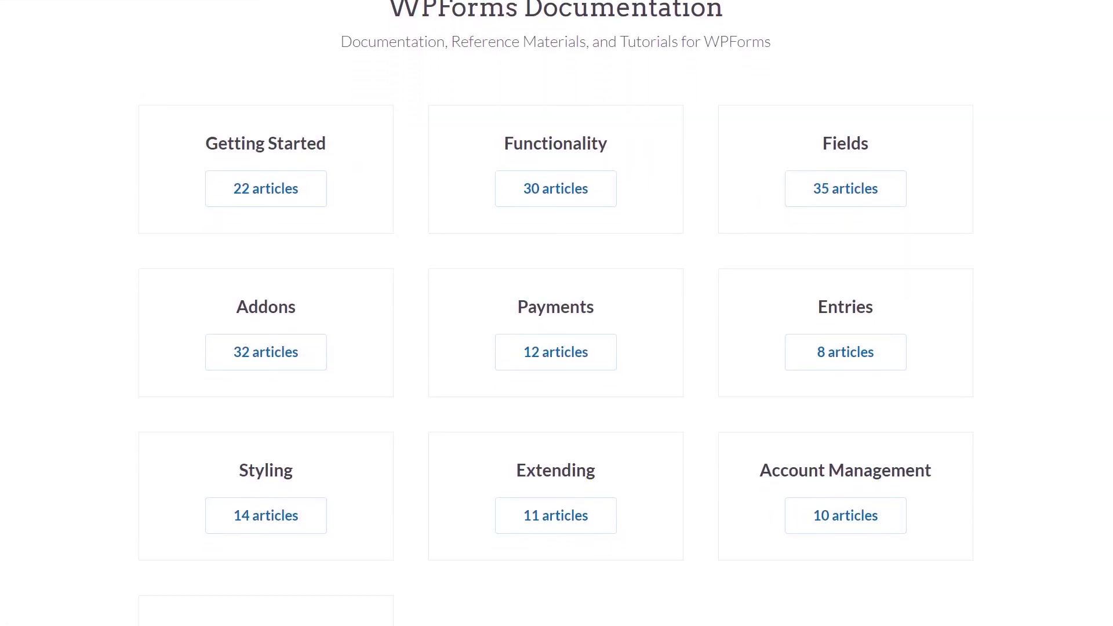
scroll(555, 313, "down", 2)
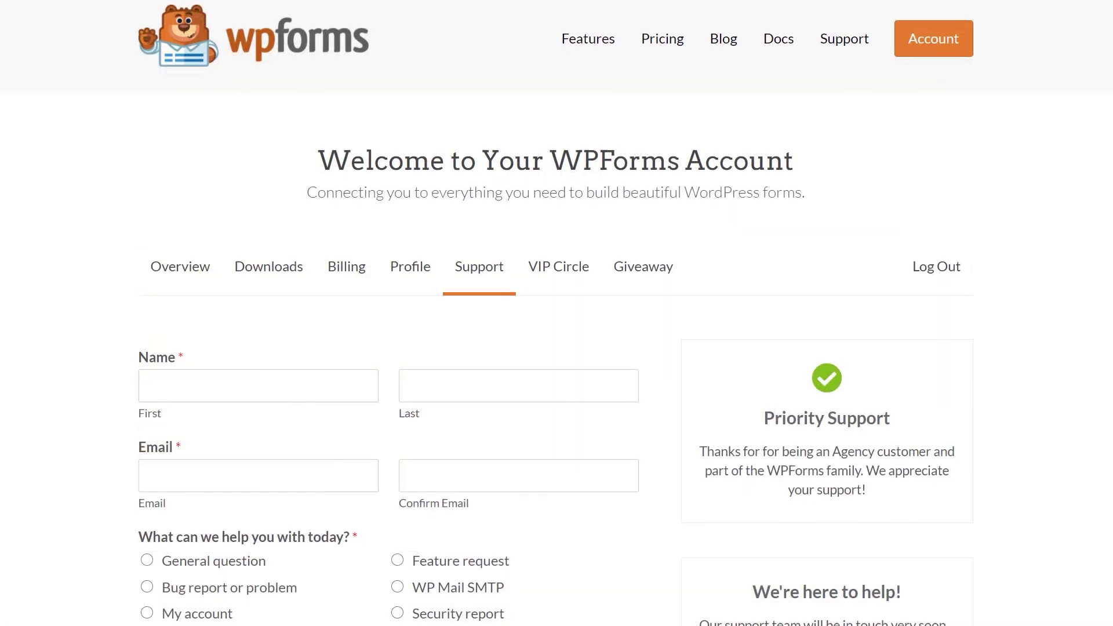
scroll(555, 313, "down", 6)
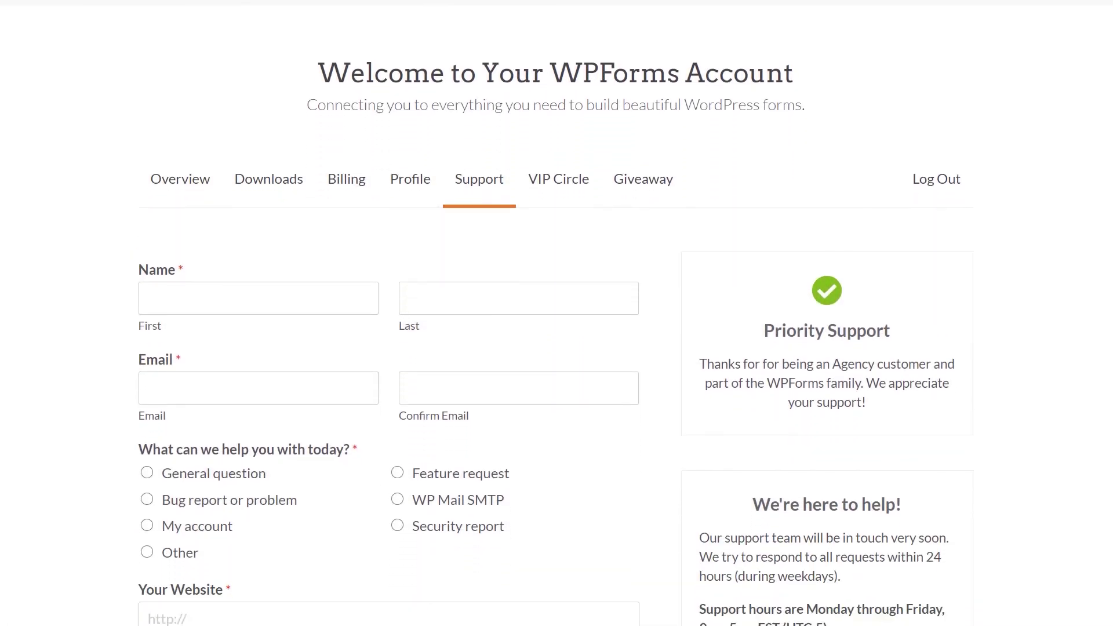